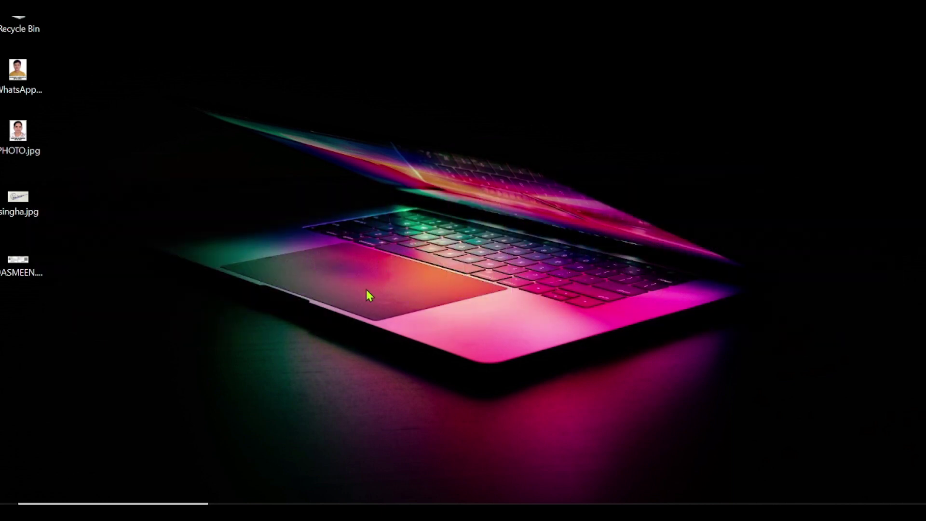
Switch to Chrome and search Google for keyviz
key("super+1")
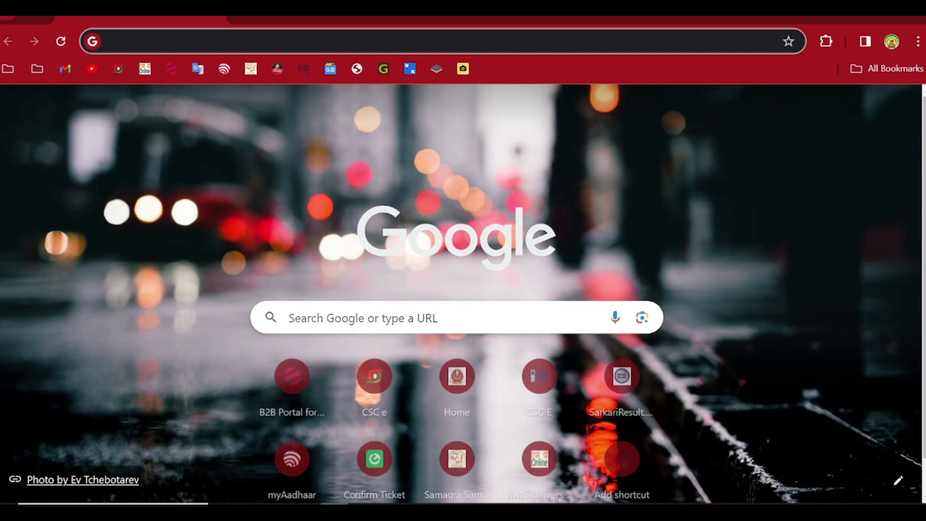
type("keyviz")
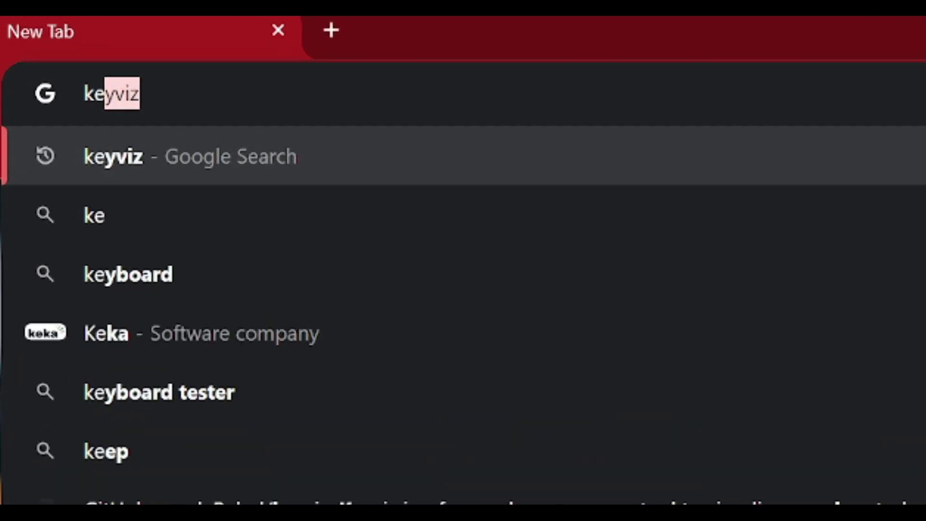
key("Return")
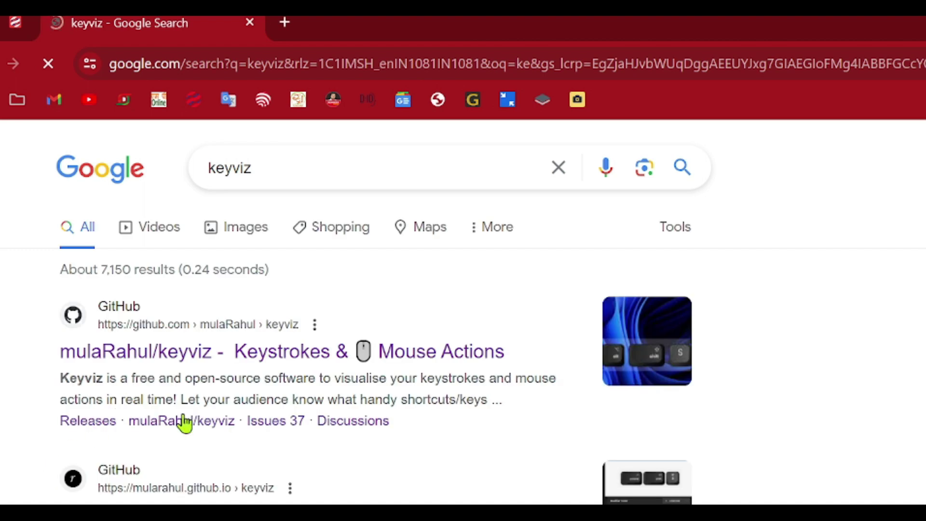
Open the GitHub releases page of mulaRahul/keyviz and start downloading keyviz-v1.0.6.exe from the release assets
scroll(193, 424, "down", 10)
scroll(195, 424, "down", 8)
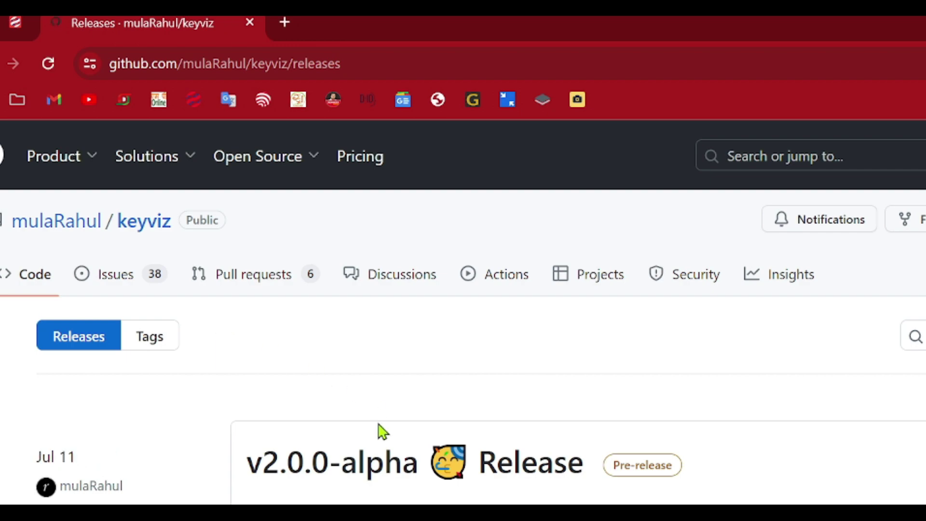
scroll(378, 429, "down", 10)
scroll(379, 431, "down", 15)
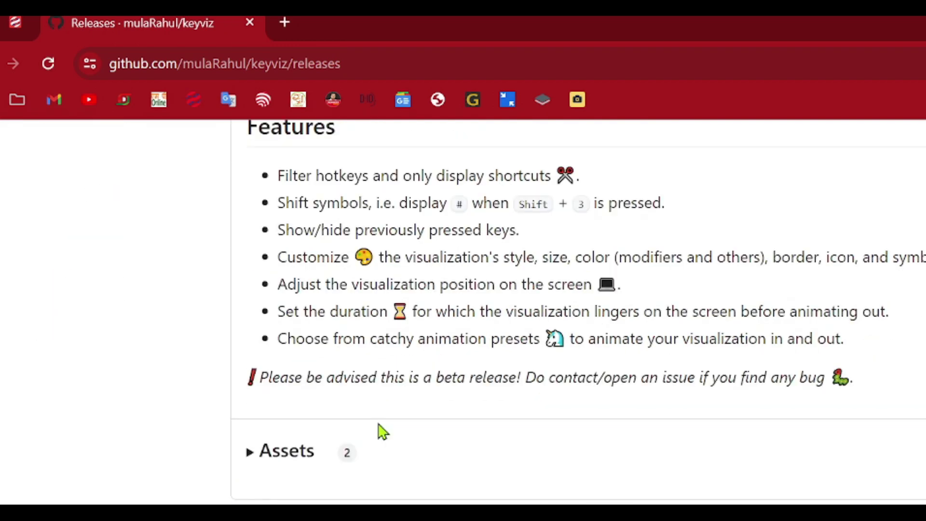
scroll(379, 430, "up", 10)
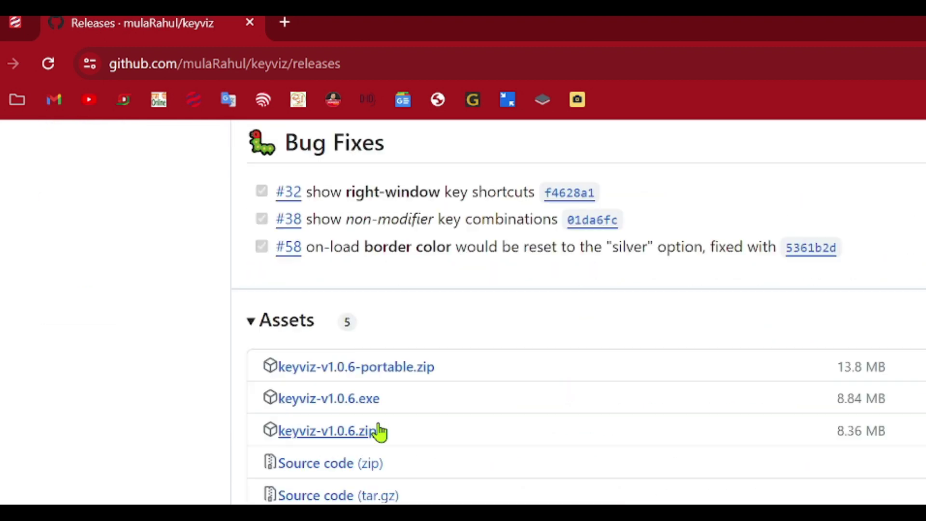
left_click(312, 408)
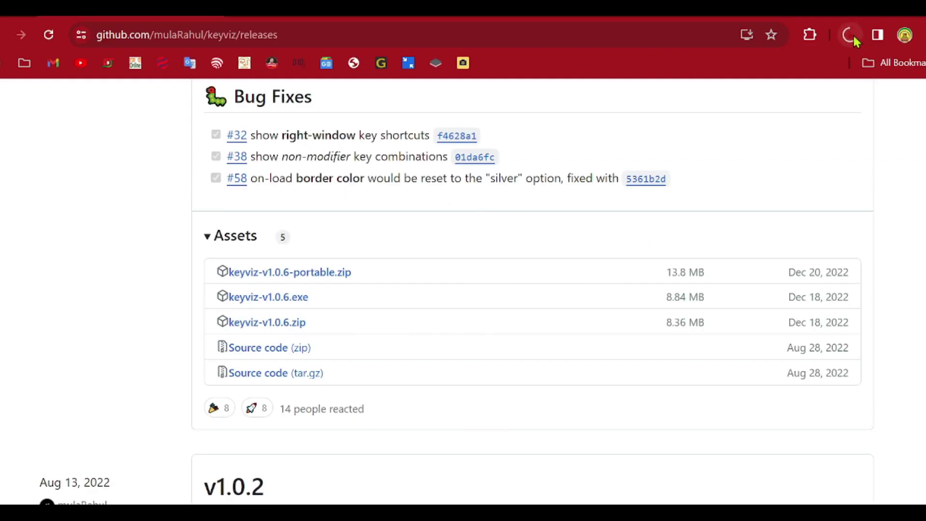
Cancel the running keyviz-v1.0.6 installer download in the browser's recent download history
left_click(849, 36)
left_click(849, 36)
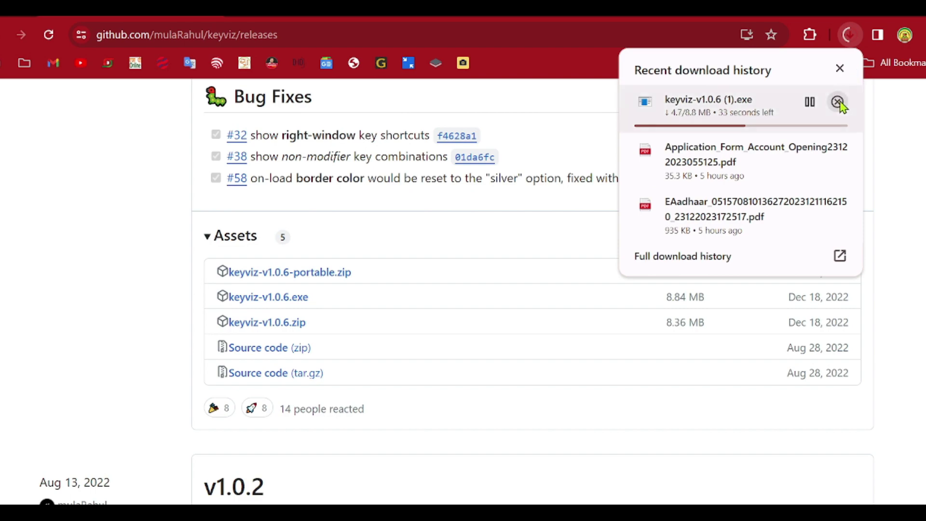
left_click(838, 102)
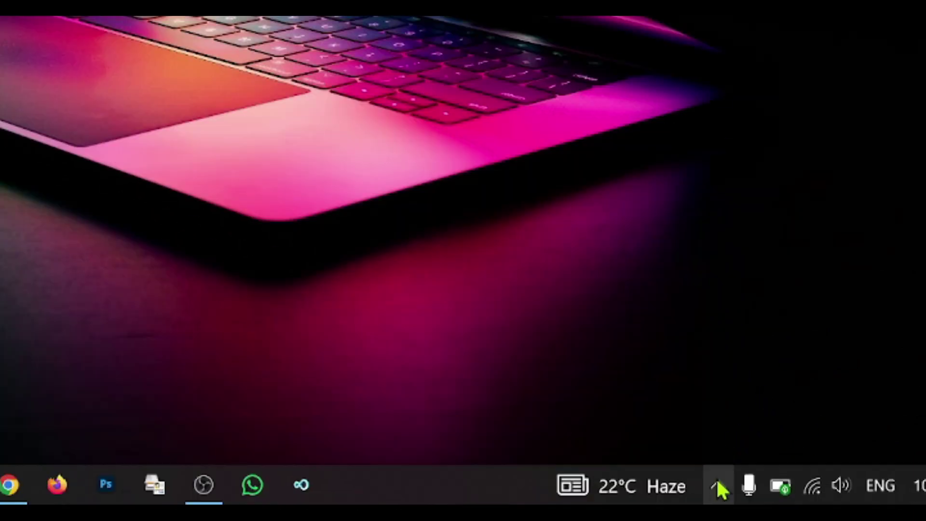
Quit one of the two running Keyviz instances in the hidden system tray icons
left_click(718, 486)
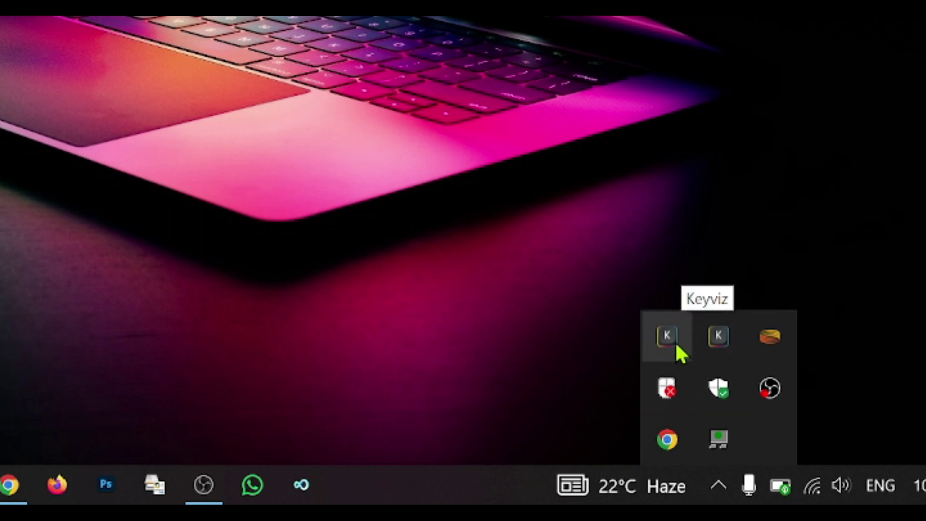
right_click(719, 338)
left_click(769, 317)
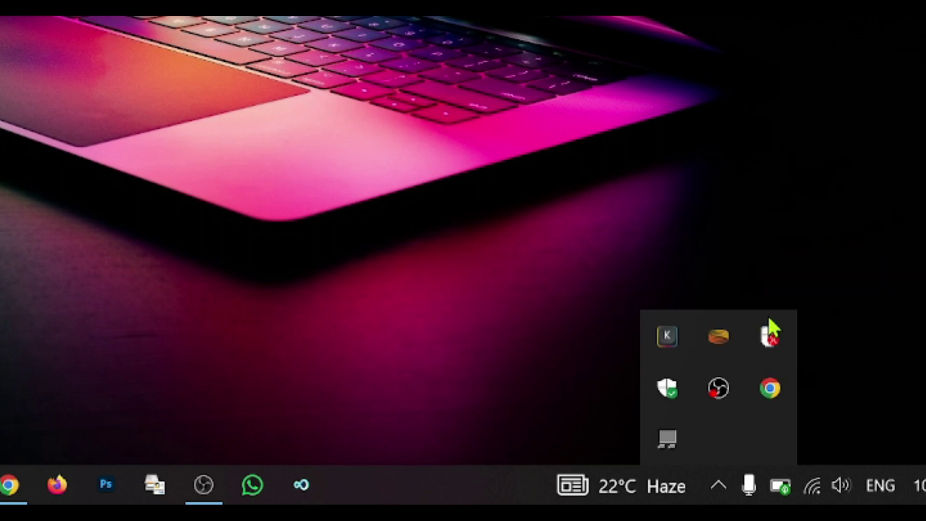
Turn the Keyviz visualization off and back on from the system tray, testing it with the Control+Shift combination
right_click(660, 343)
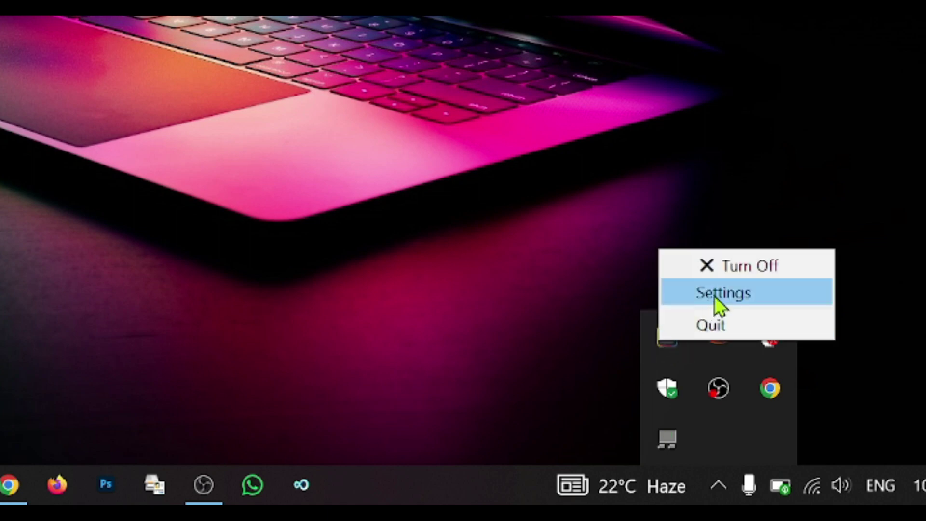
left_click(737, 271)
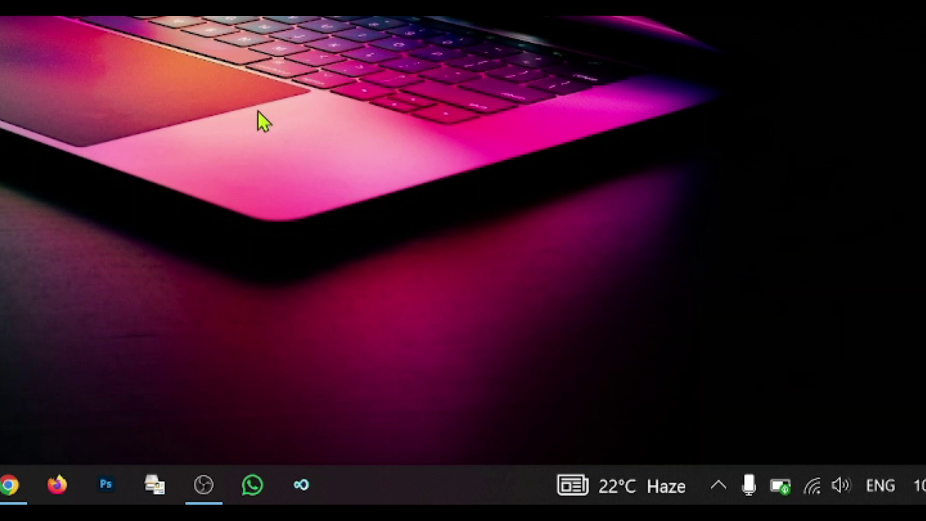
left_click(708, 482)
right_click(666, 339)
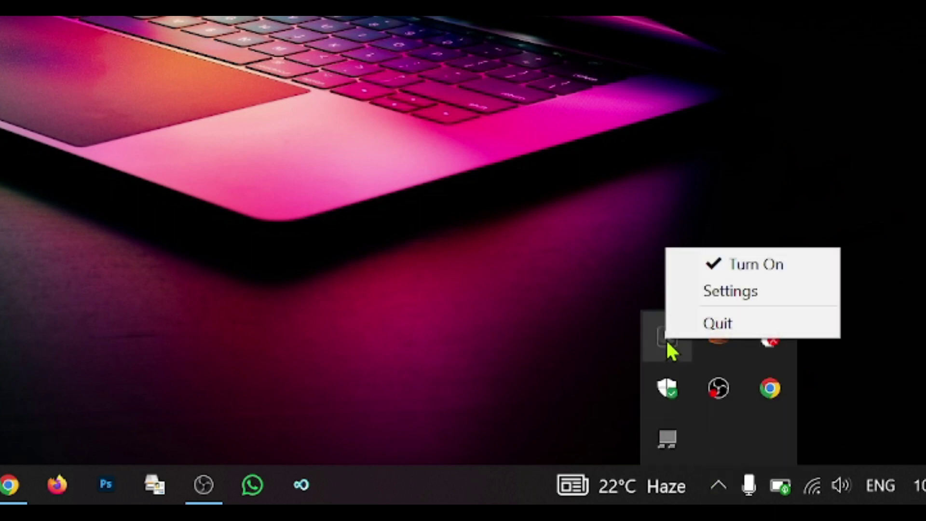
left_click(751, 263)
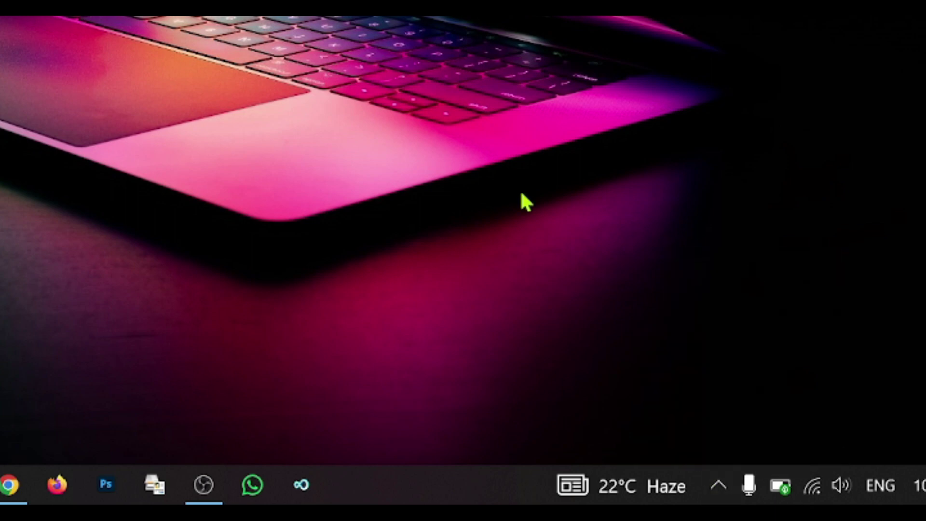
key("ctrl+shift")
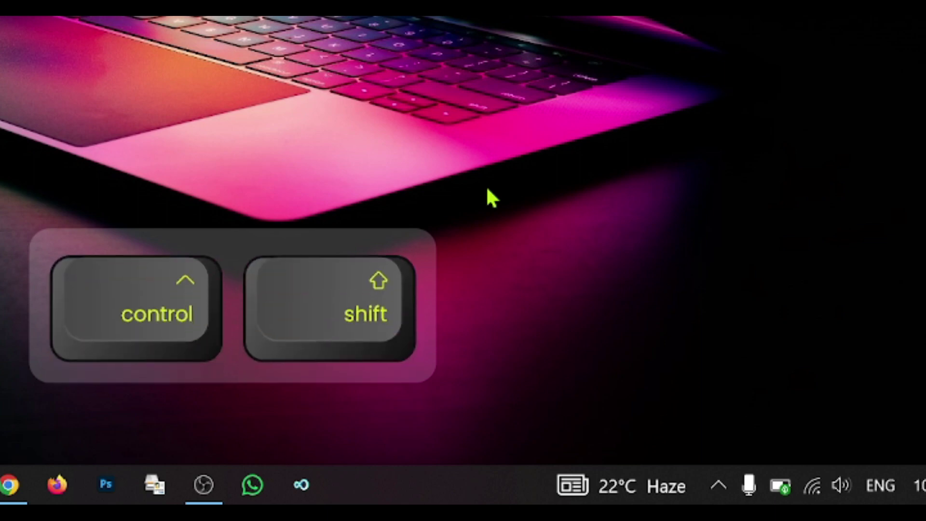
Open the settings of Keyviz from the system tray
left_click(715, 489)
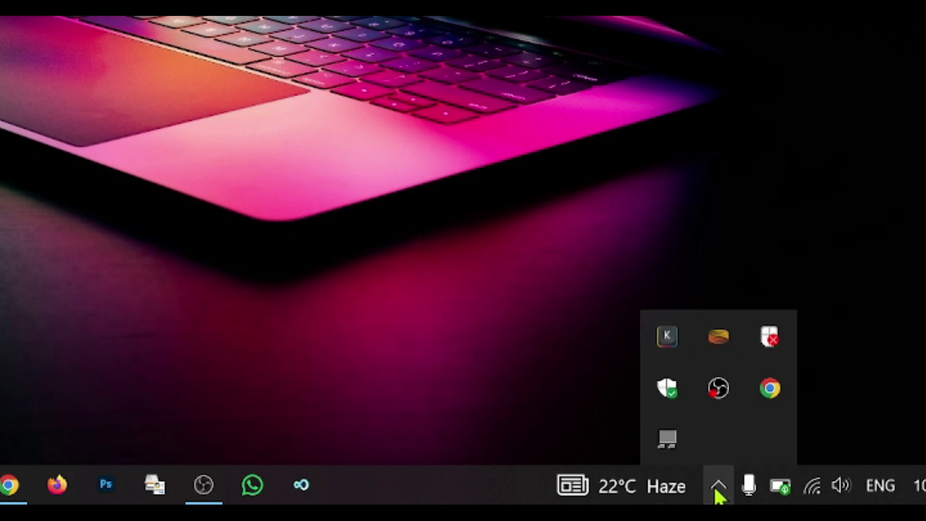
right_click(671, 351)
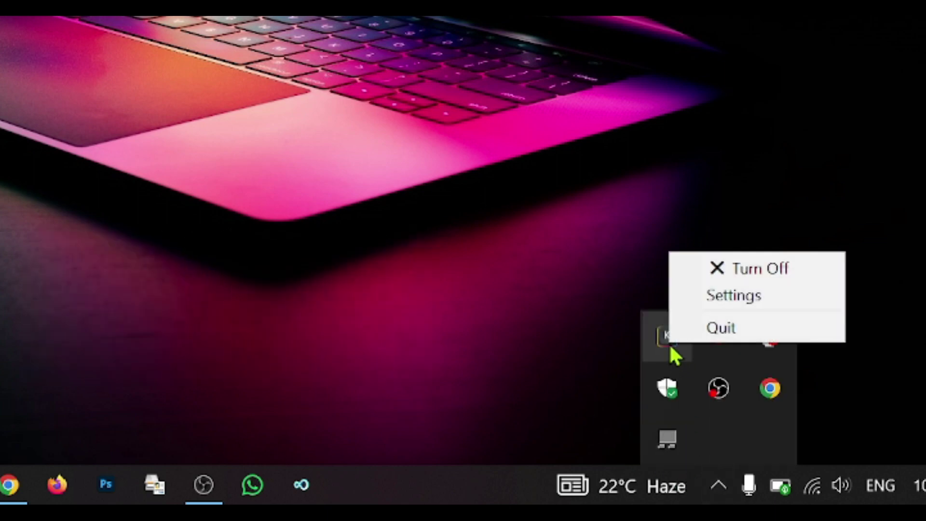
left_click(751, 297)
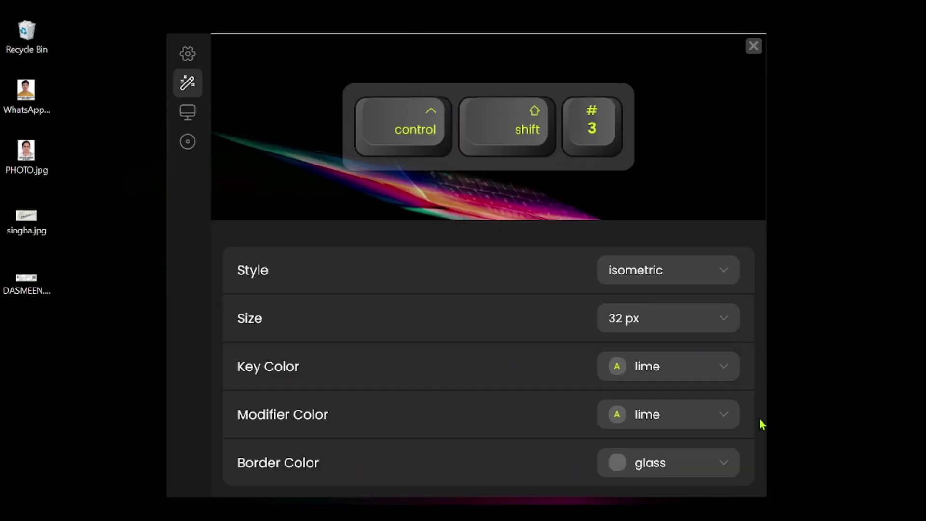
Try the solid and default key styles in the appearance settings and set the style back to isometric
left_click(702, 275)
left_click(682, 239)
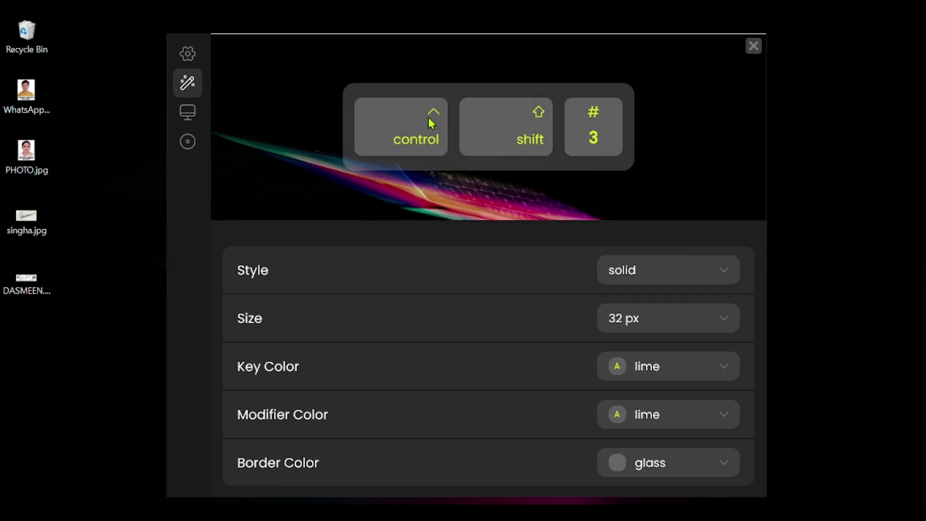
left_click(667, 272)
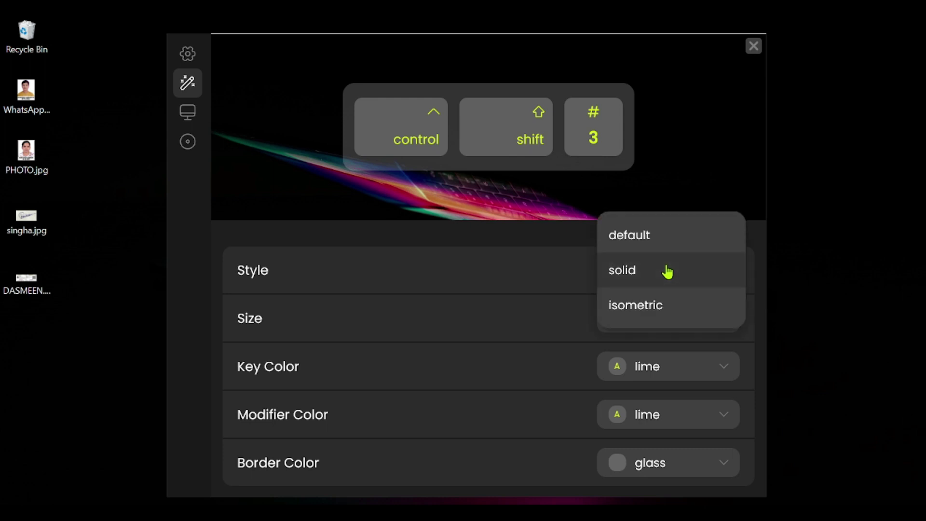
left_click(655, 308)
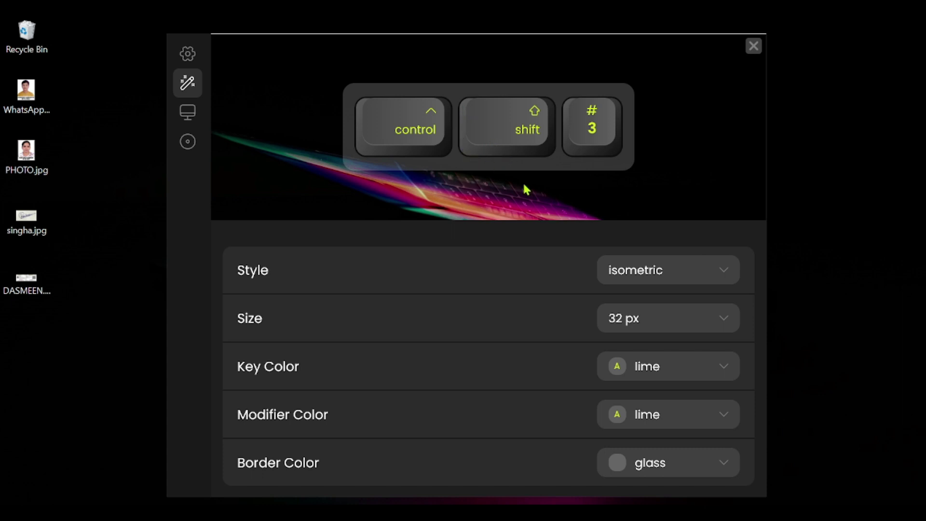
left_click(640, 278)
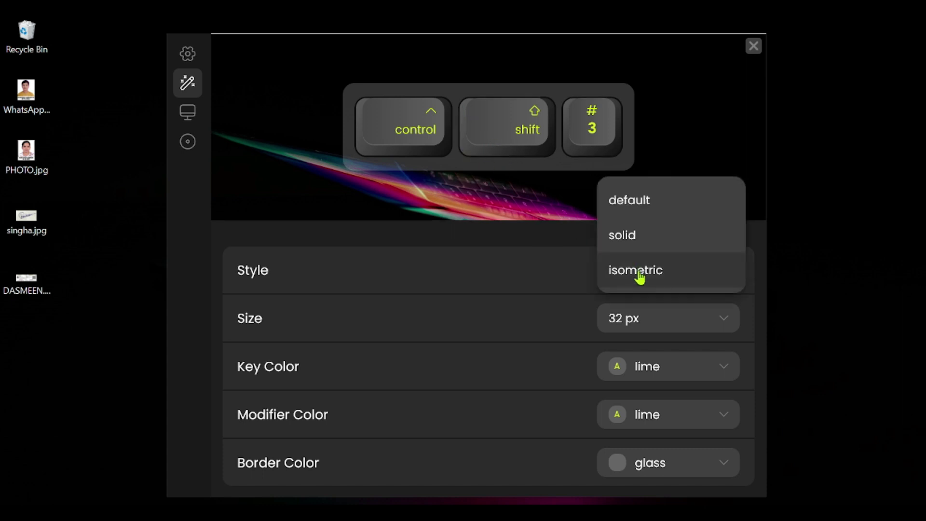
left_click(643, 204)
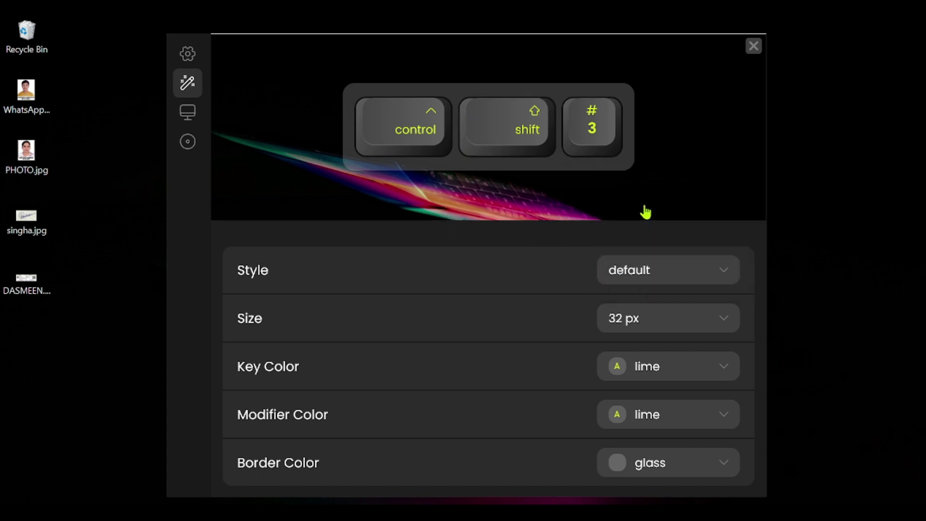
left_click(639, 283)
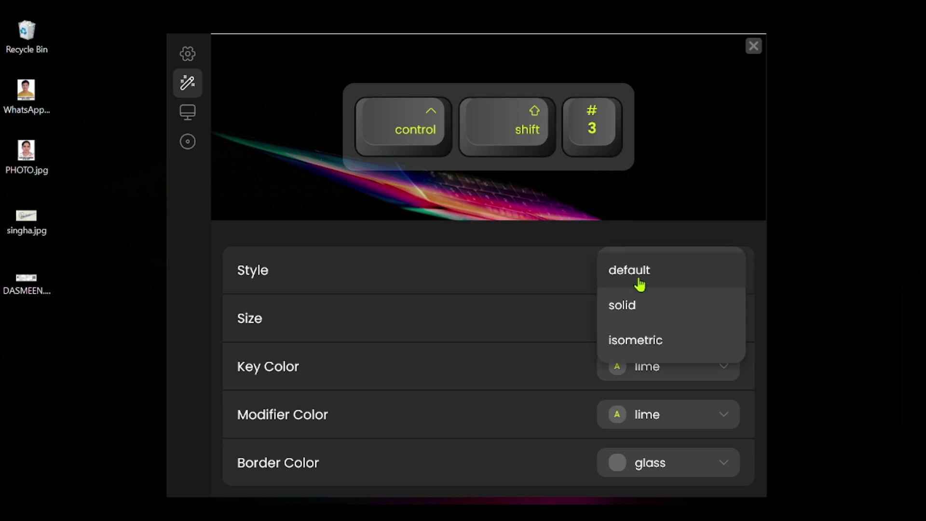
left_click(635, 342)
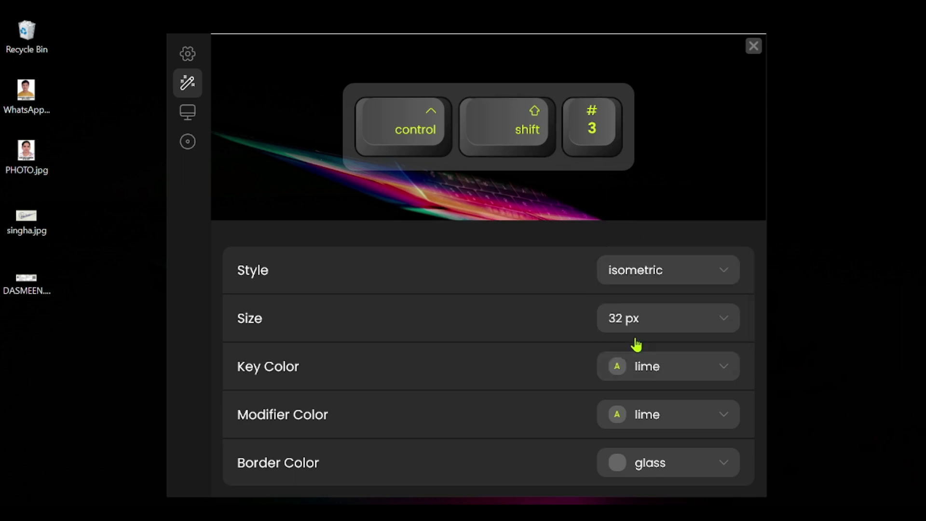
Try key sizes of 48 px and 36 px and set the size back to 32 px
left_click(647, 324)
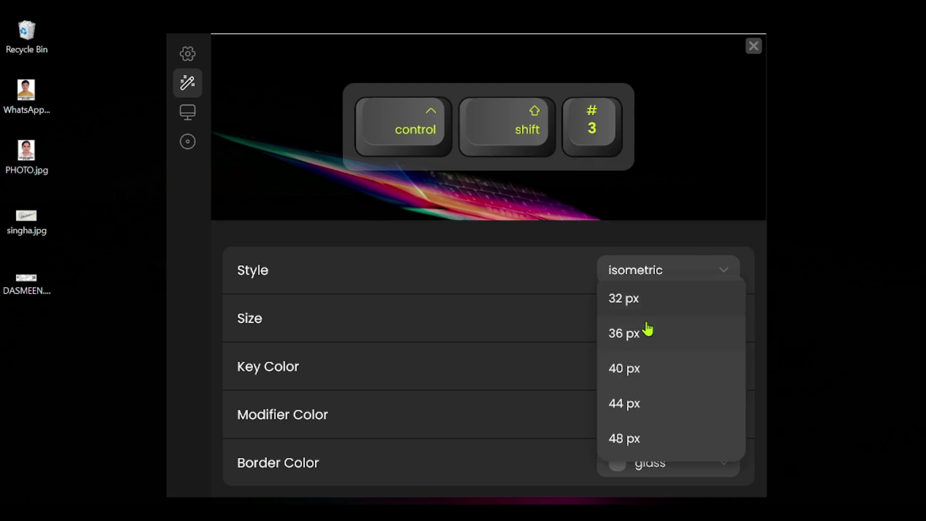
left_click(649, 439)
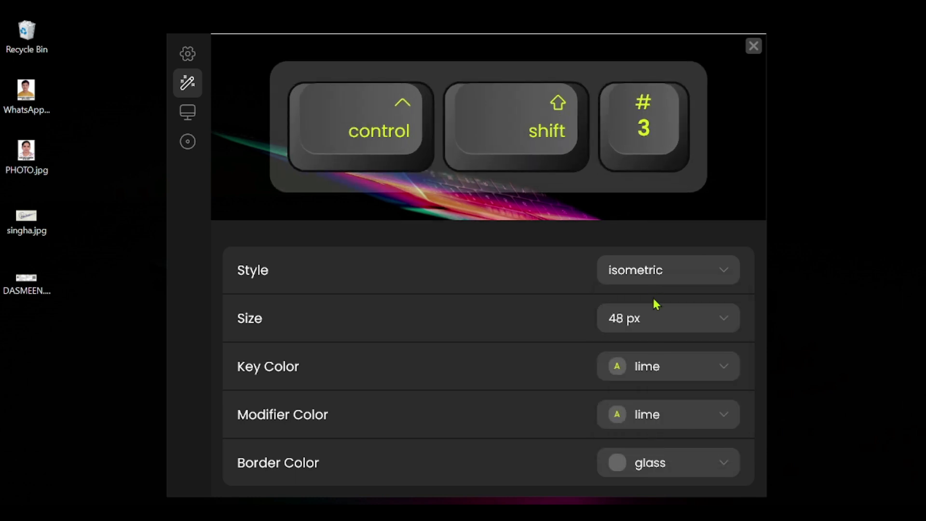
left_click(653, 322)
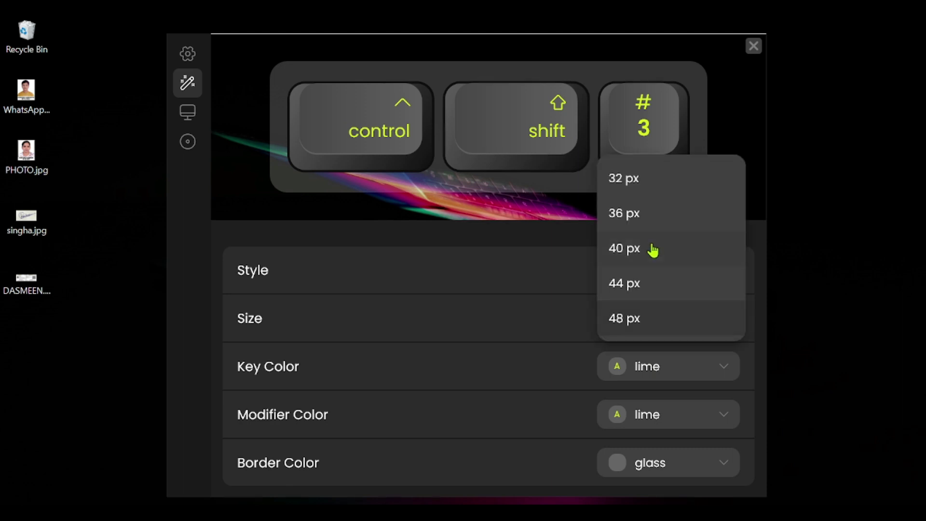
left_click(653, 213)
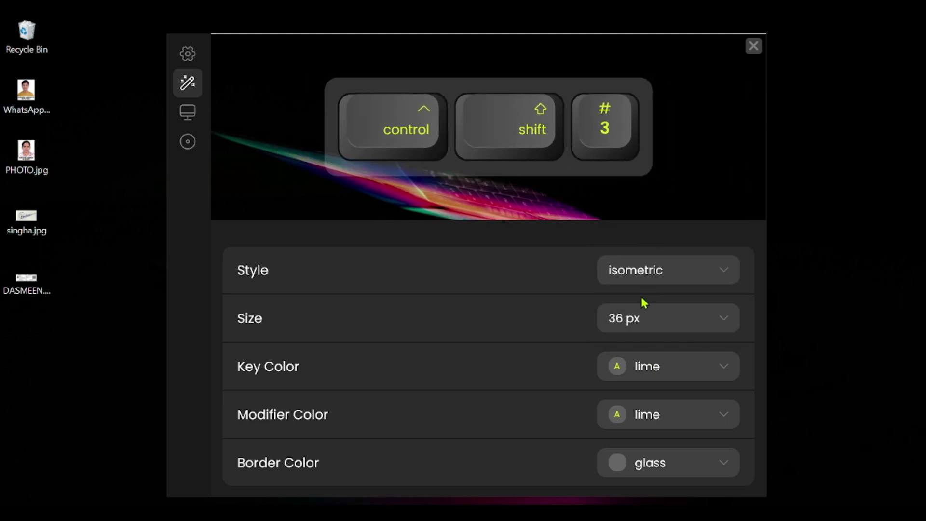
left_click(639, 320)
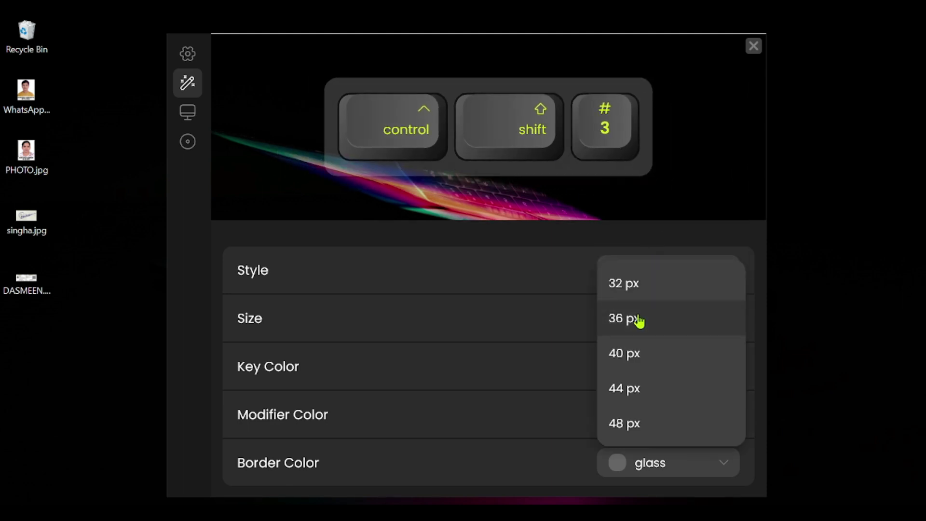
left_click(640, 291)
Try the stone key color for the visualization and set the key color to green
scroll(585, 375, "down", 1)
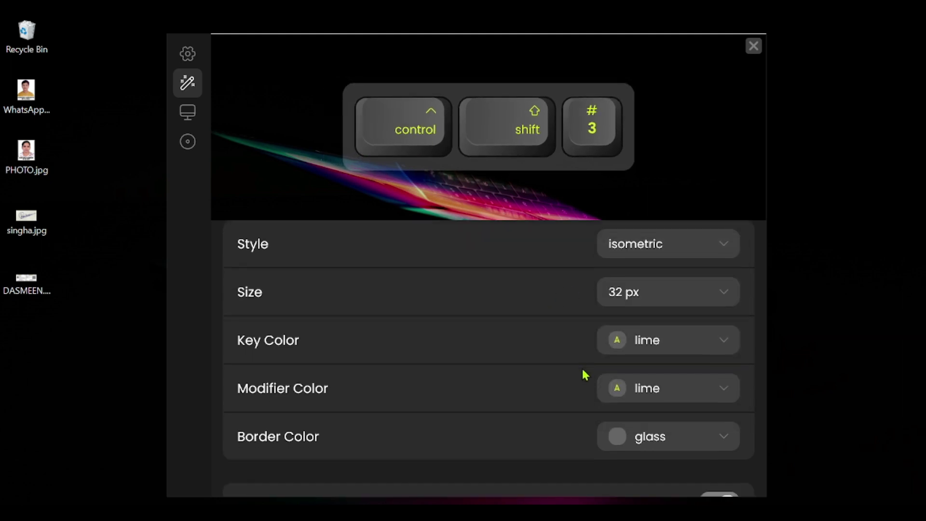
left_click(664, 350)
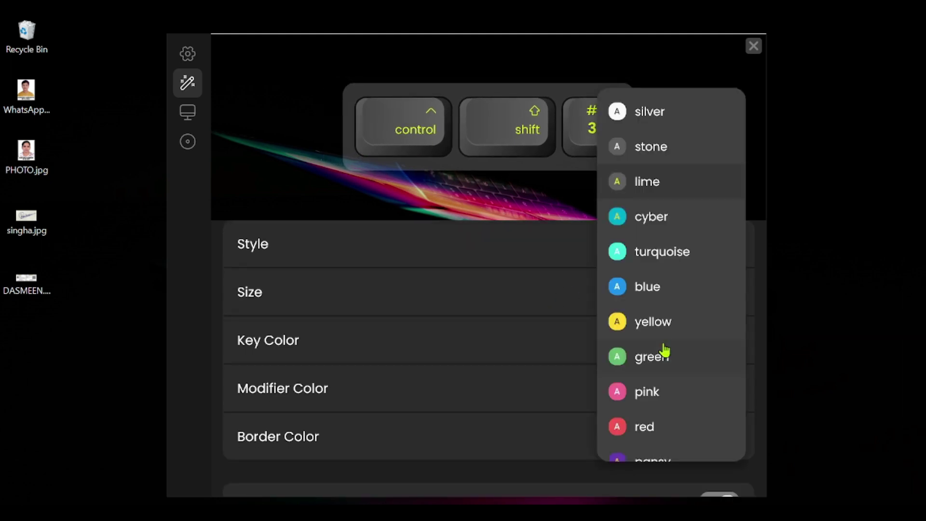
left_click(654, 153)
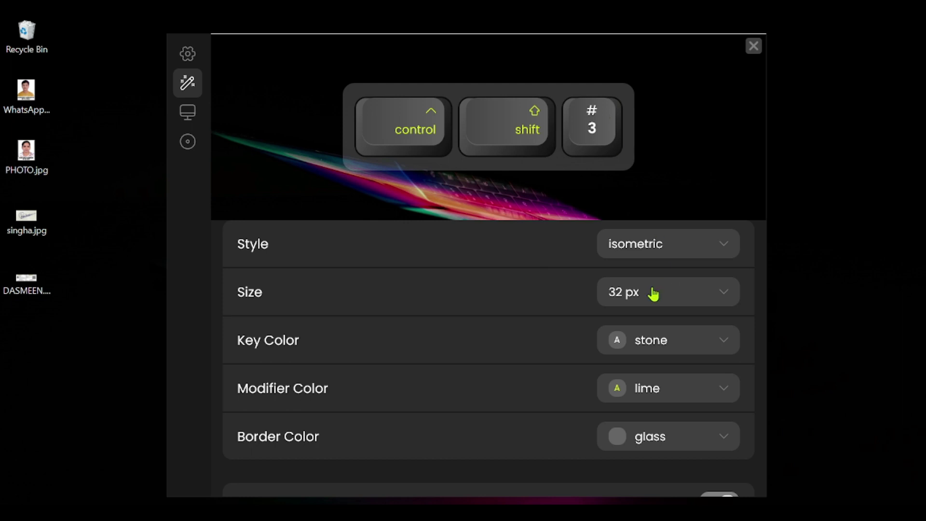
left_click(639, 347)
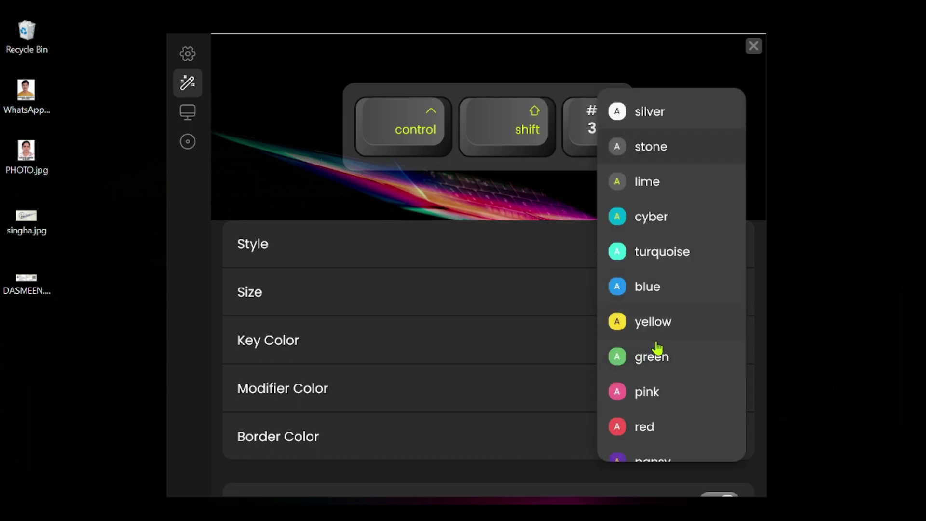
left_click(626, 359)
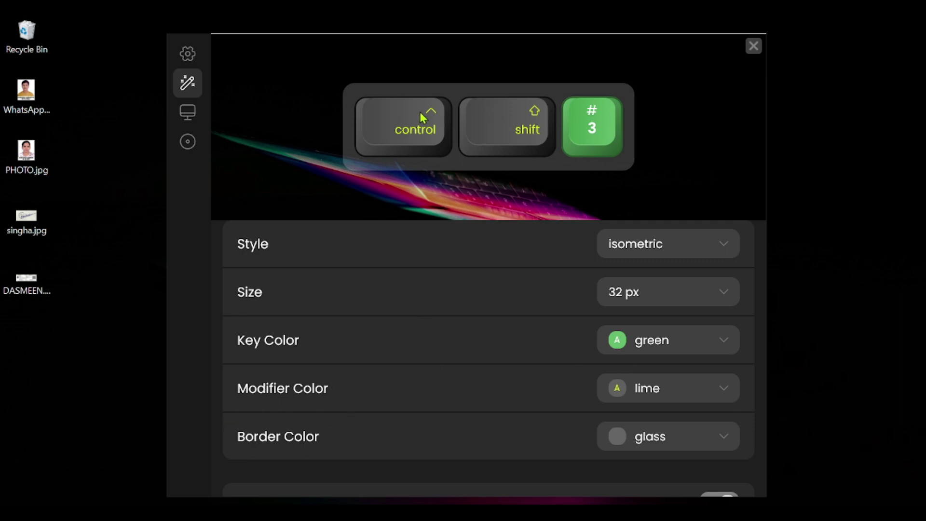
Try the stone modifier color and set the modifier color to red
left_click(671, 392)
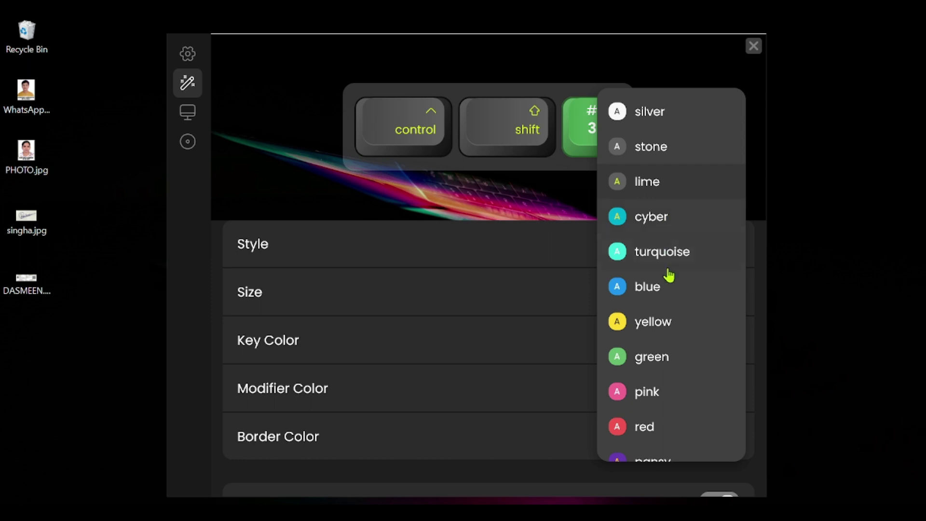
left_click(633, 148)
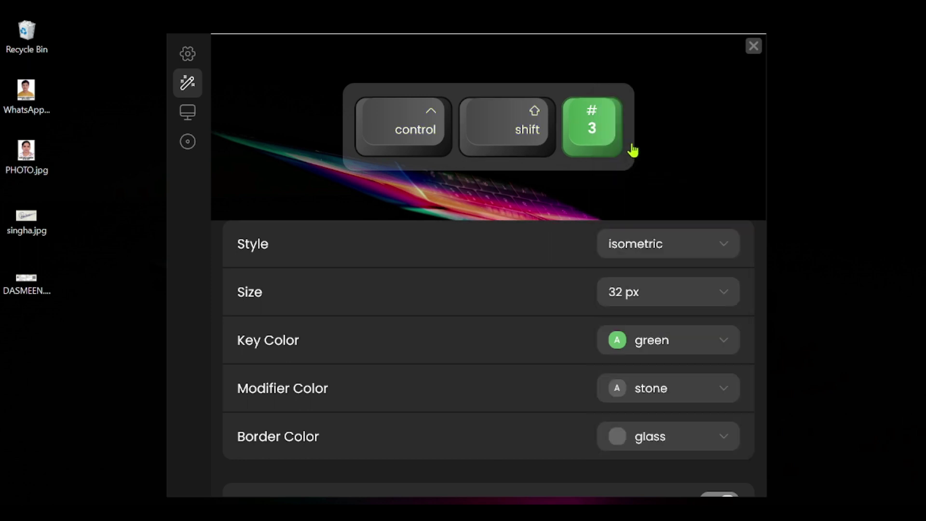
left_click(662, 387)
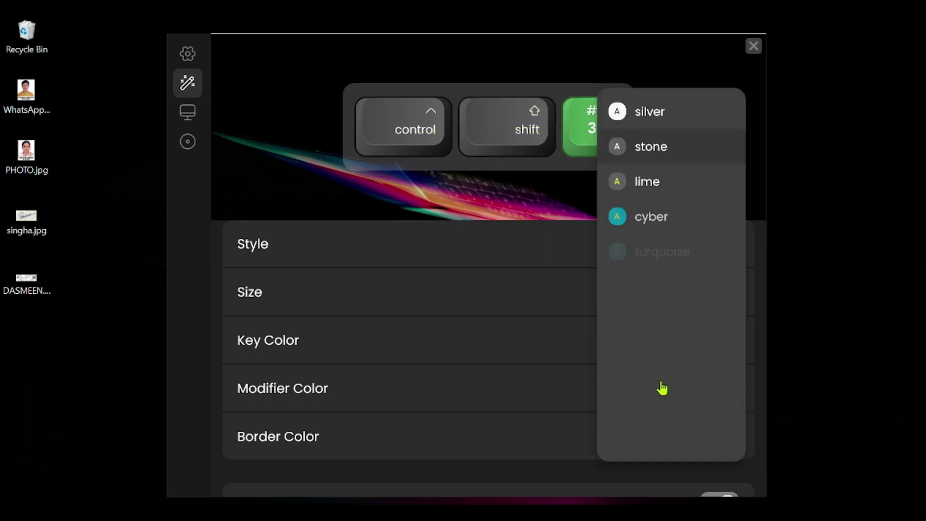
scroll(662, 385, "down", 1)
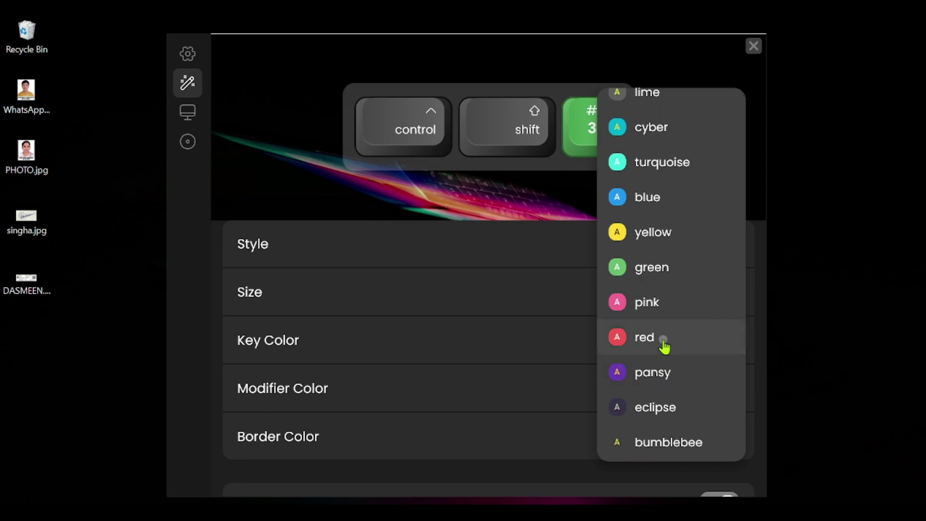
left_click(664, 342)
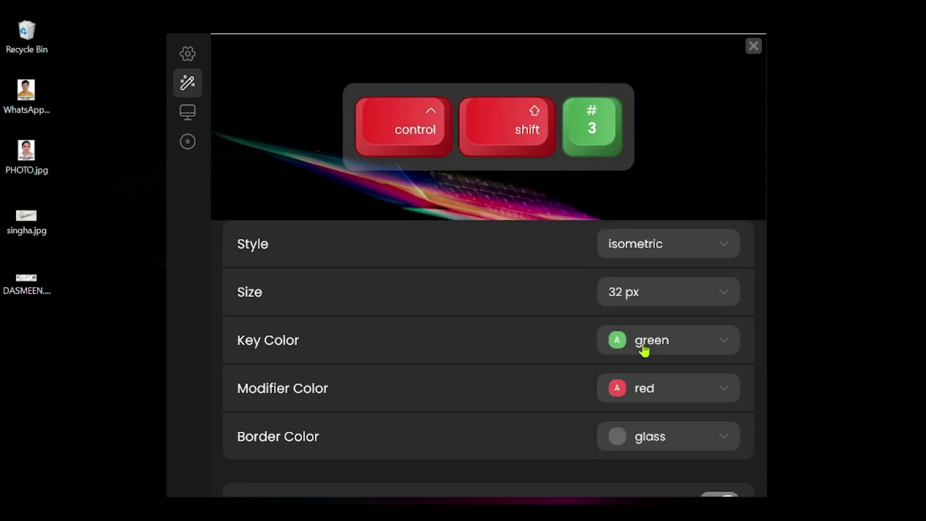
Try the soybean and silver border colors and set the border color to eclipse
scroll(519, 390, "down", 1)
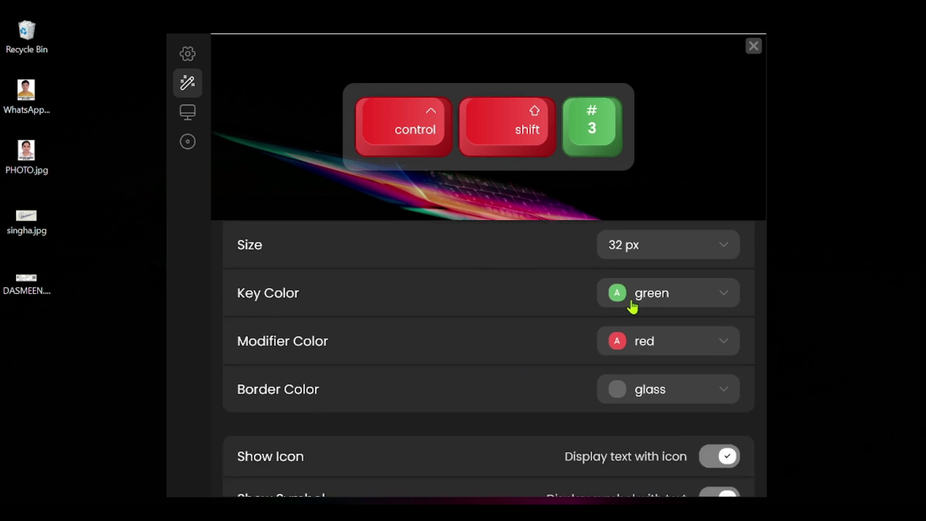
left_click(647, 394)
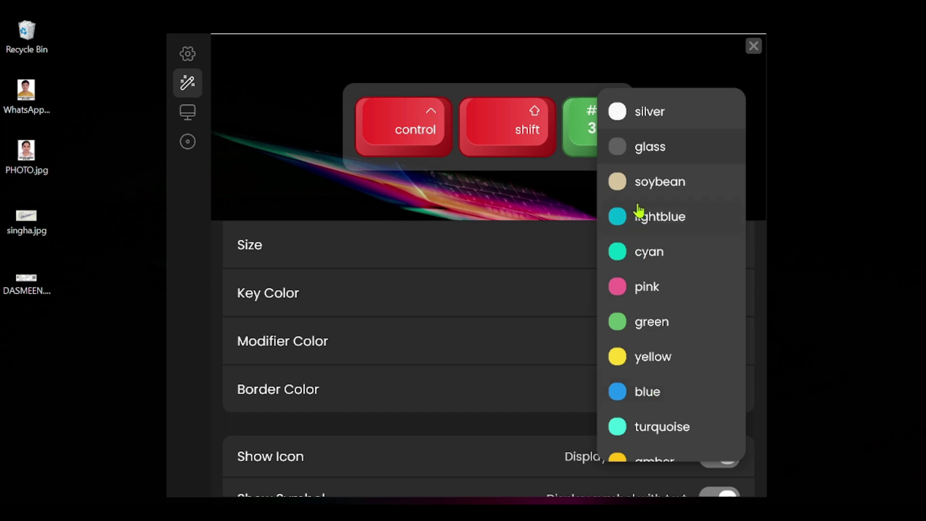
left_click(650, 181)
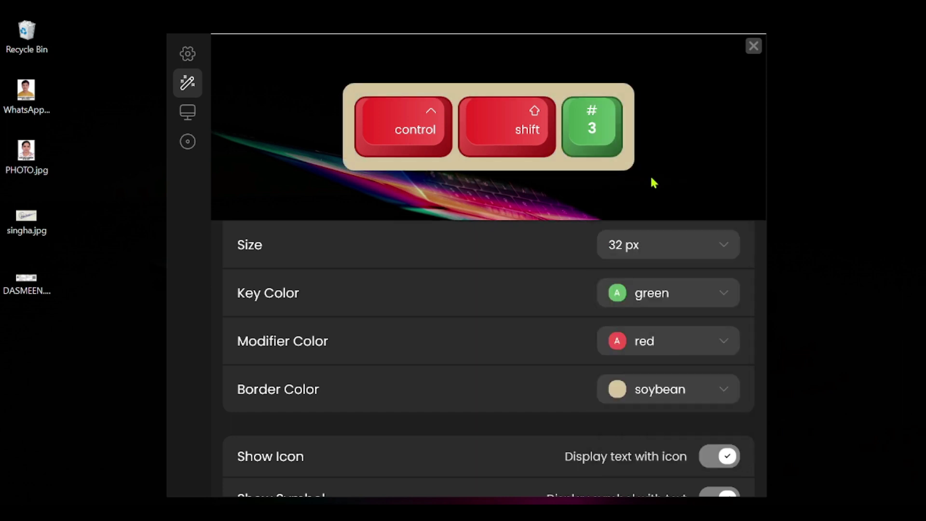
left_click(685, 398)
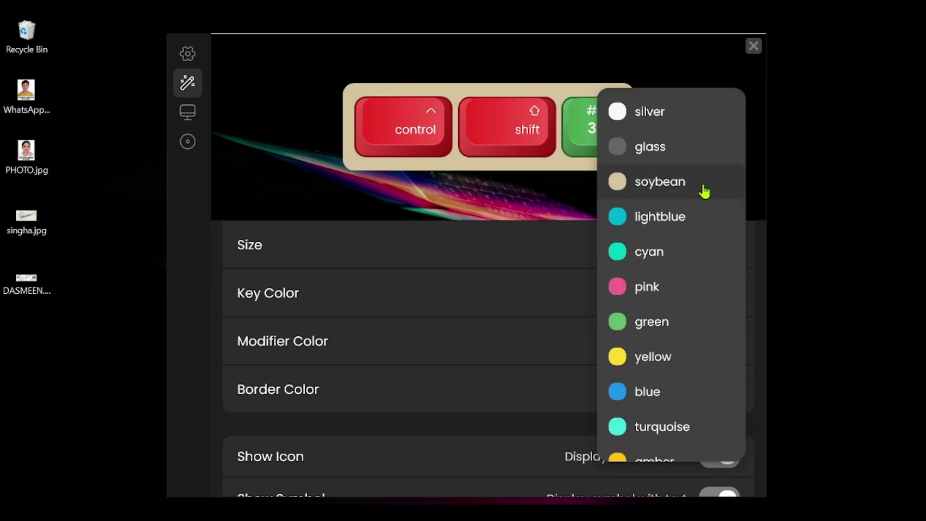
left_click(663, 124)
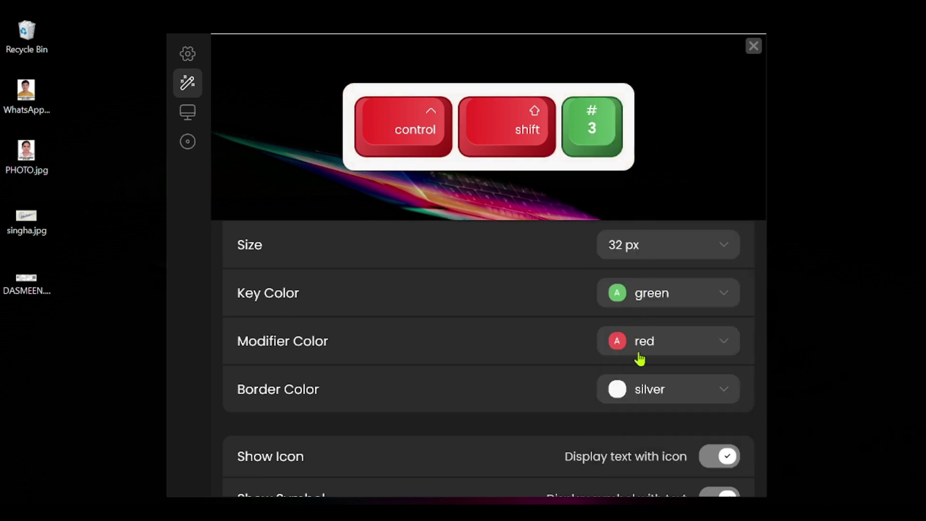
left_click(647, 392)
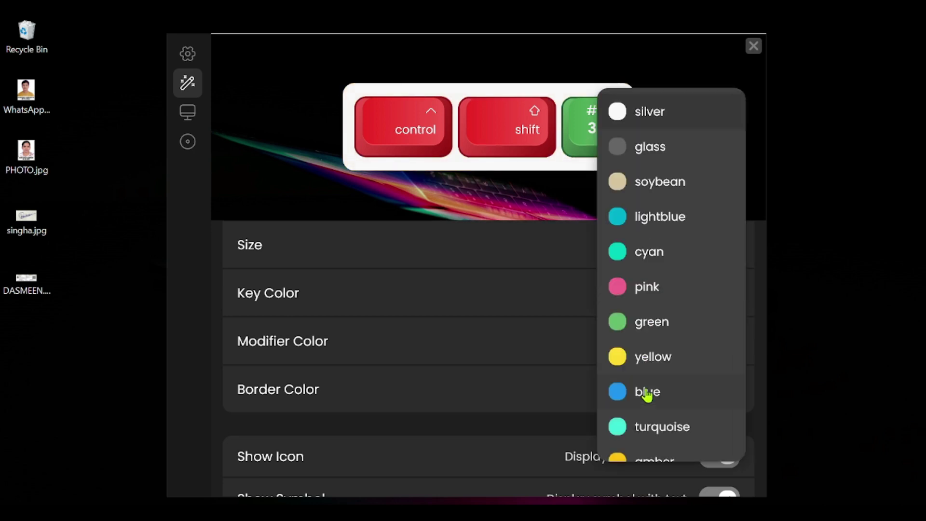
scroll(646, 395, "down", 5)
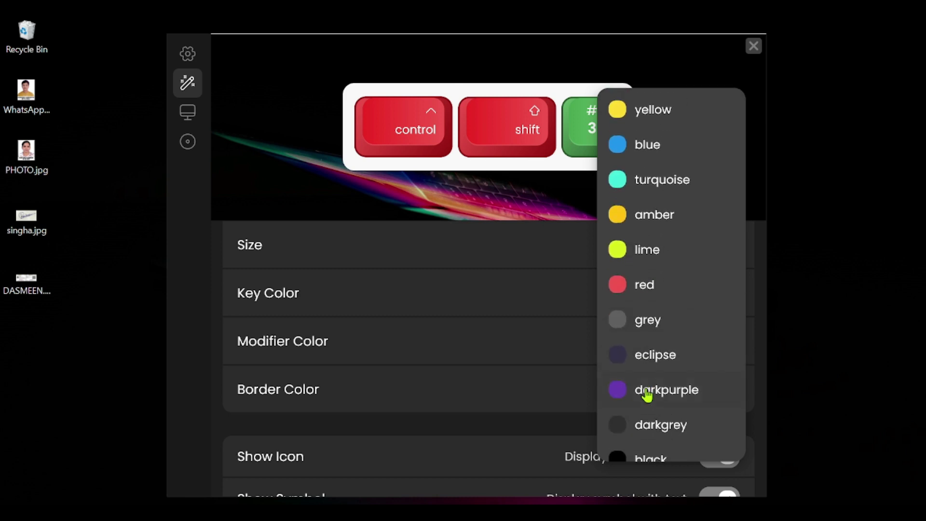
left_click(646, 367)
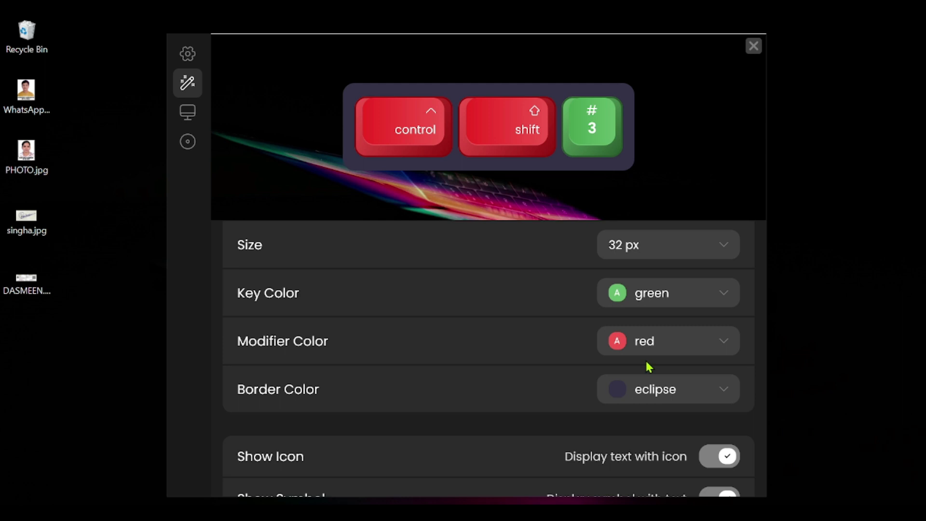
Try a black border color and set the border color back to eclipse
left_click(650, 389)
scroll(650, 392, "down", 2)
left_click(650, 392)
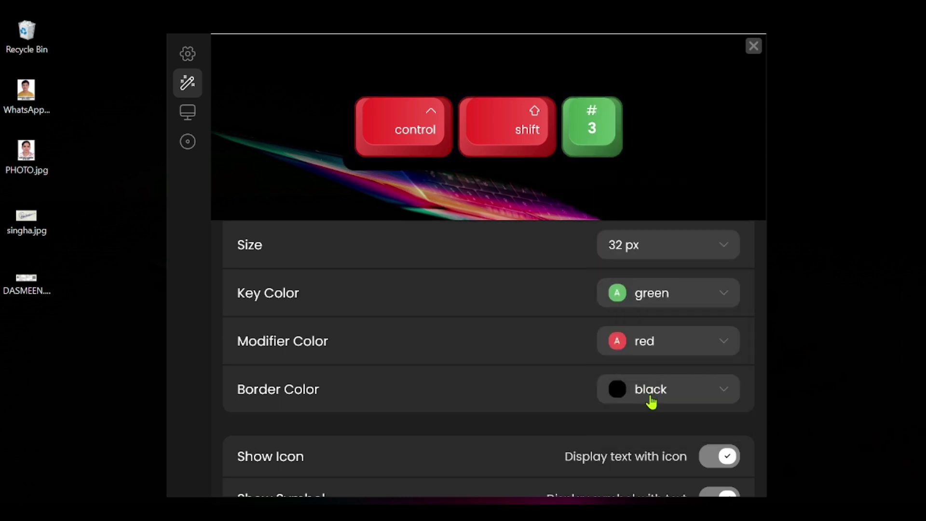
left_click(650, 400)
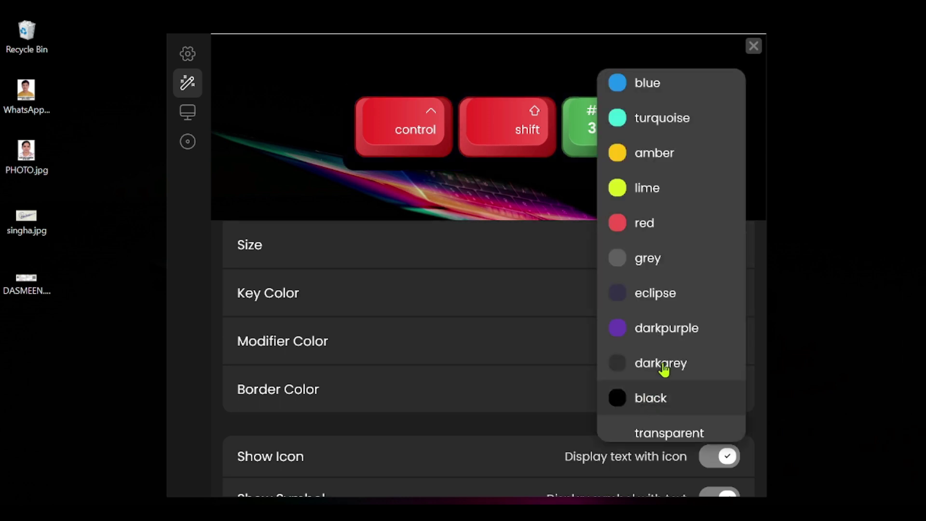
left_click(671, 304)
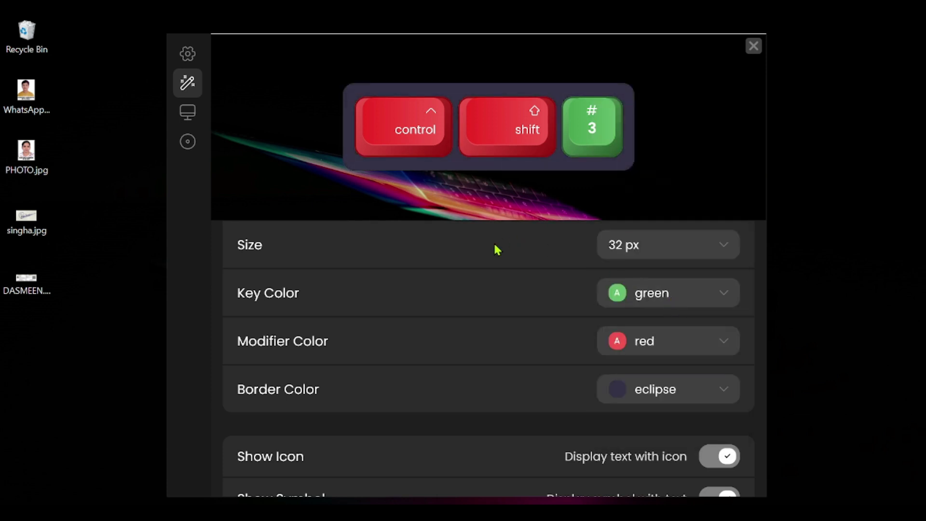
Turn Show Icon off and back on twice to compare text-only modifier keys with text and icon
scroll(496, 249, "down", 2)
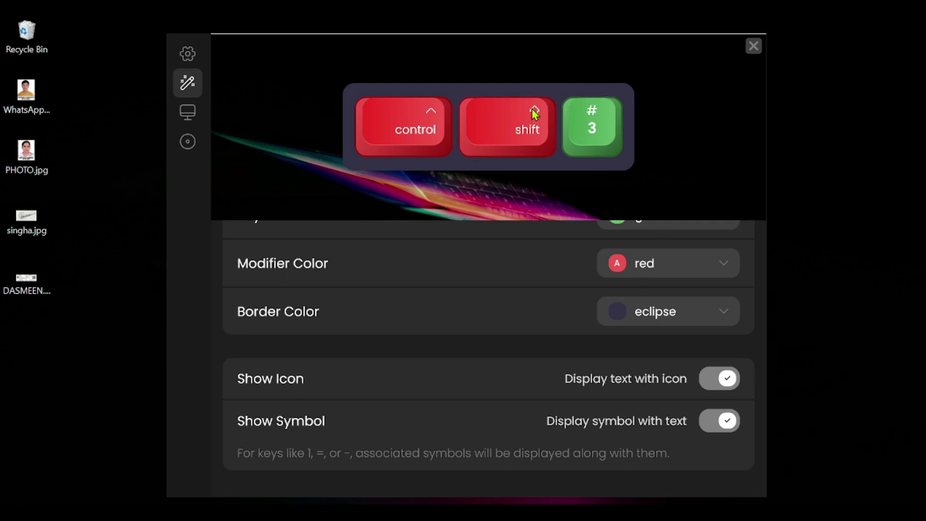
left_click(719, 379)
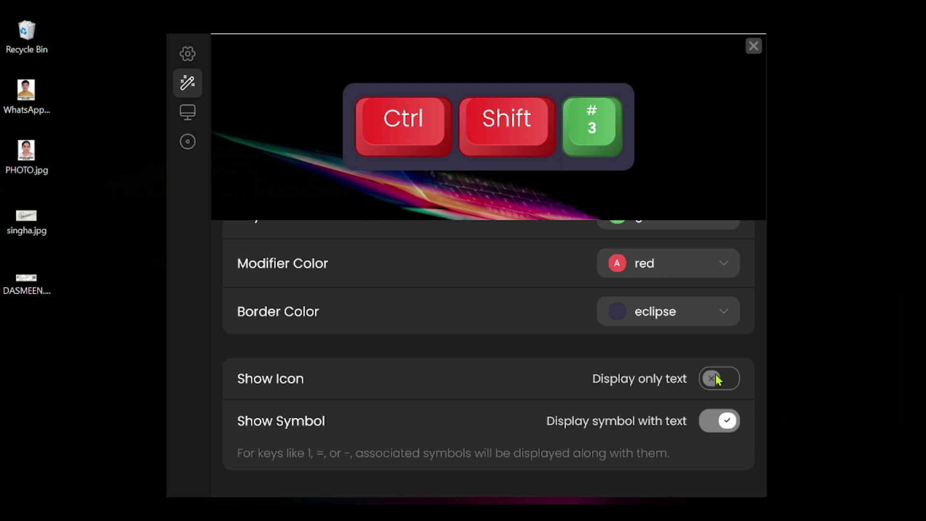
left_click(715, 374)
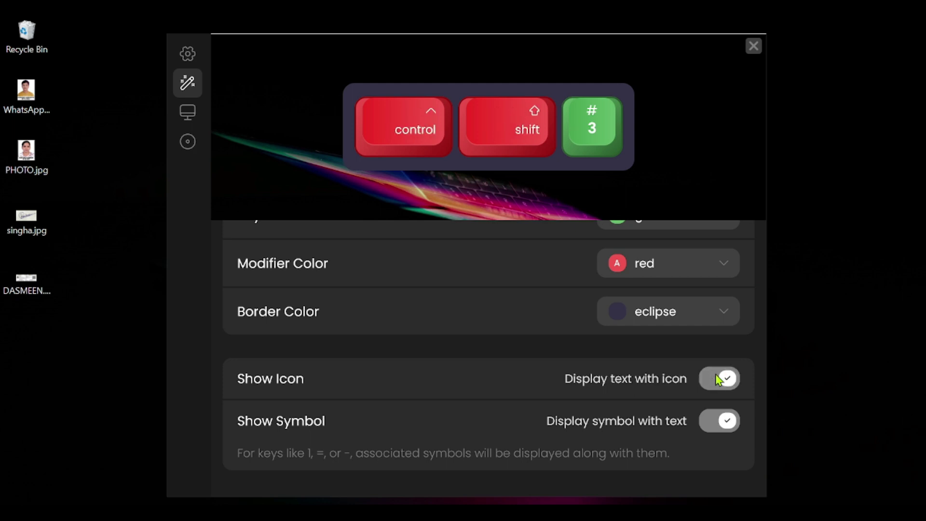
left_click(716, 374)
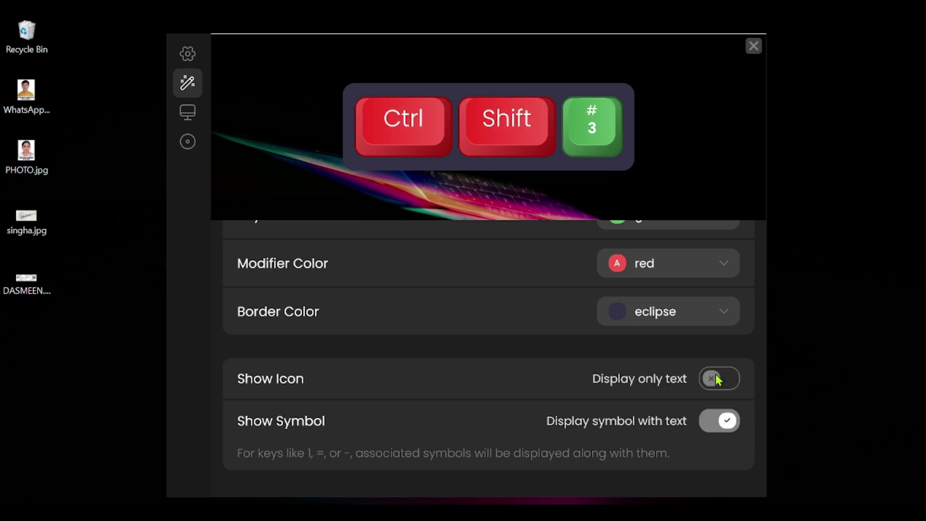
left_click(716, 375)
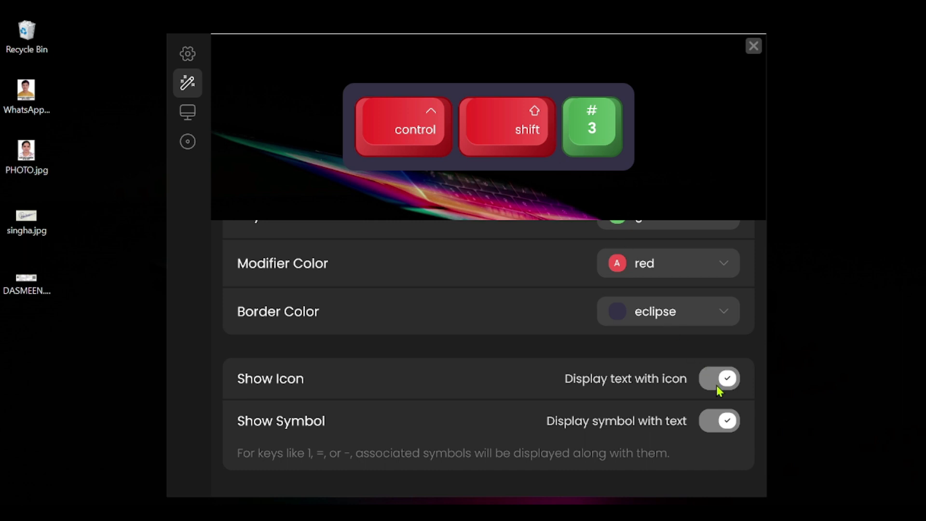
Test hiding the symbols and the icons on the keys, leaving both Show Symbol and Show Icon turned on
left_click(709, 431)
left_click(710, 433)
left_click(731, 431)
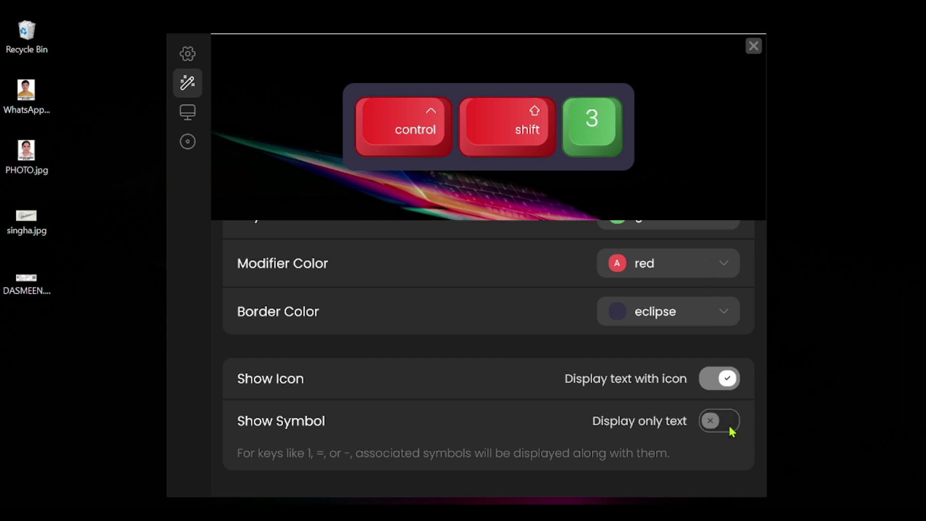
left_click(732, 431)
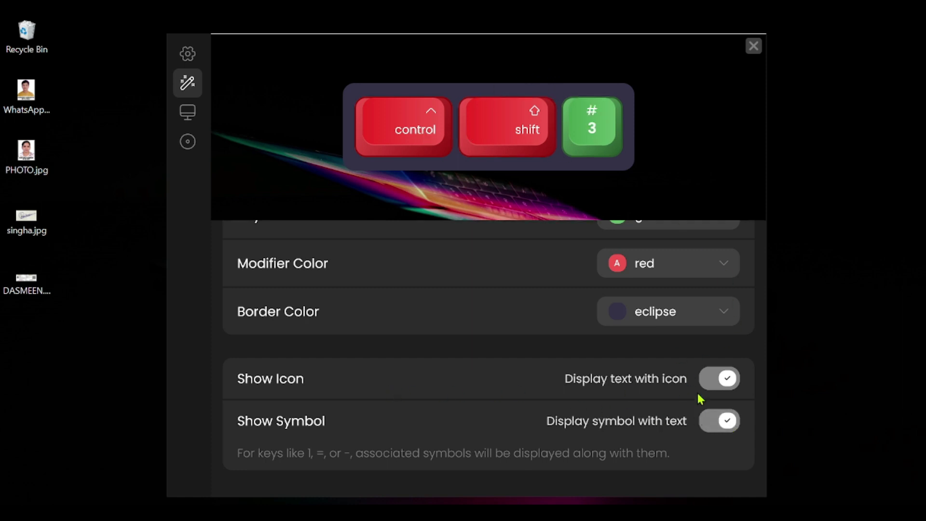
left_click(718, 390)
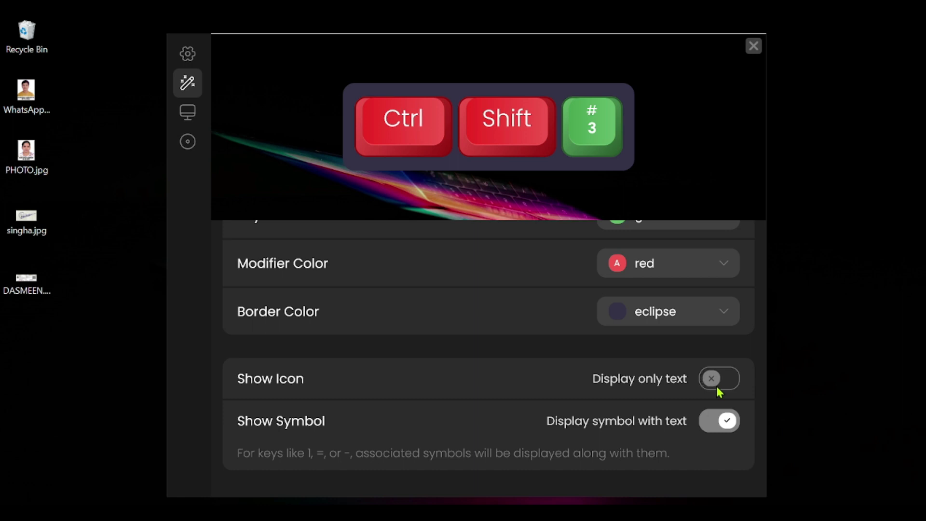
left_click(718, 391)
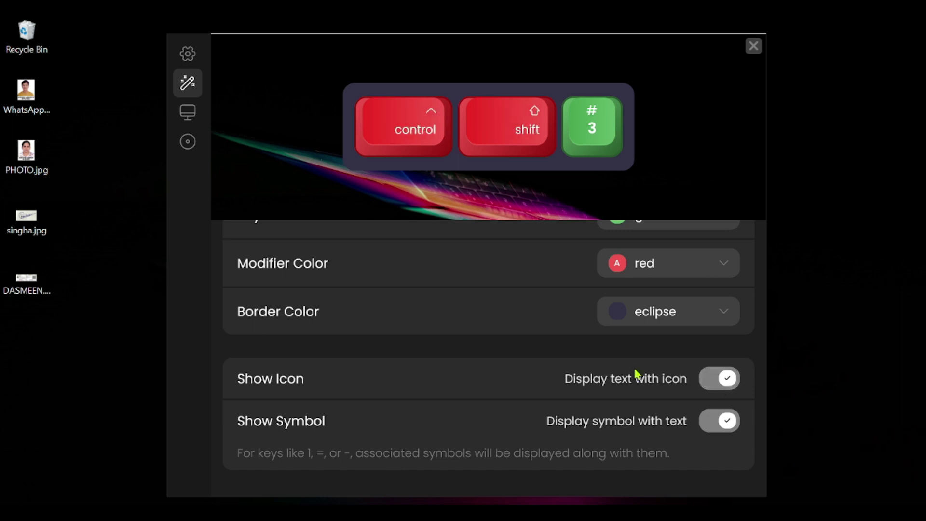
Open the display position settings and increase the visualization's margin from the screen edge to 112 px
scroll(517, 348, "up", 2)
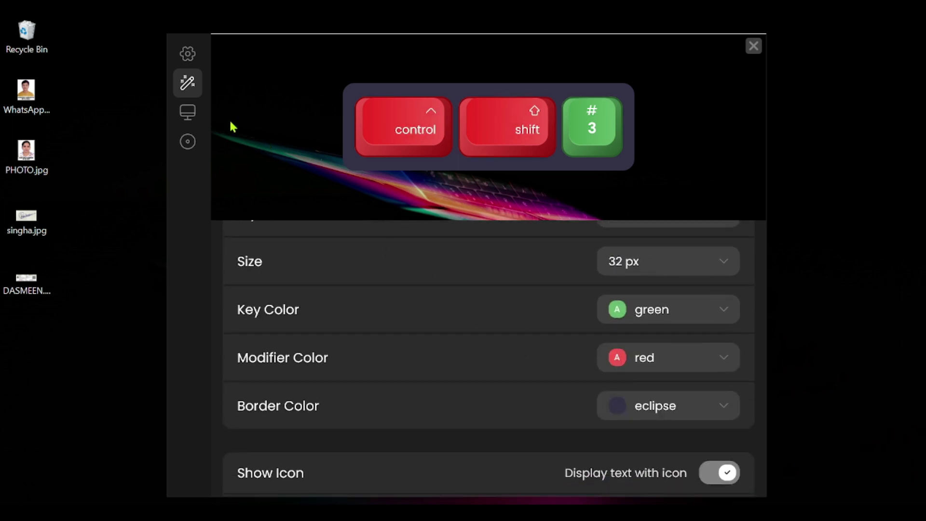
left_click(193, 112)
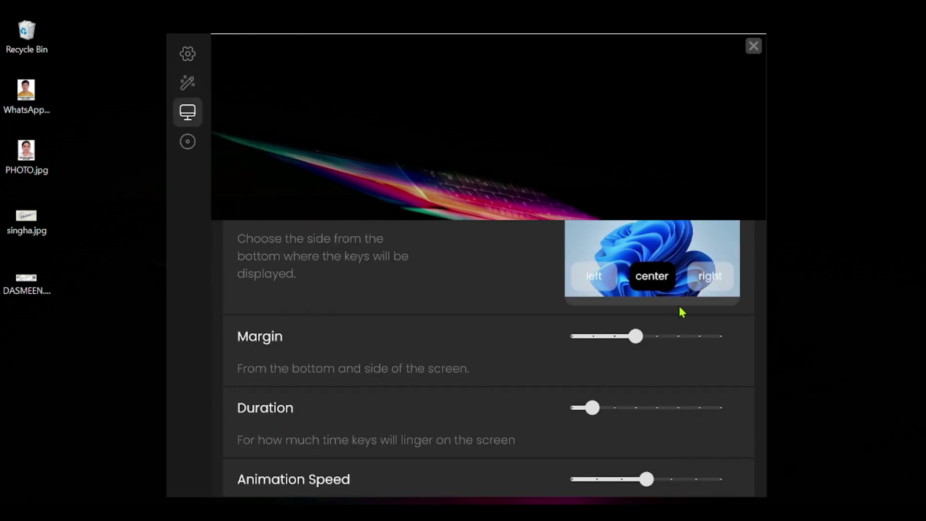
mouse_move(652, 282)
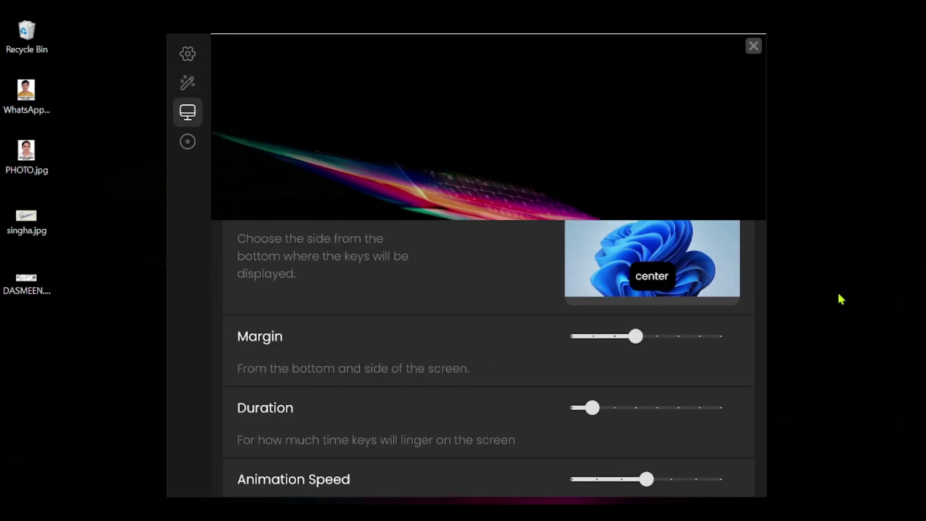
left_click(673, 335)
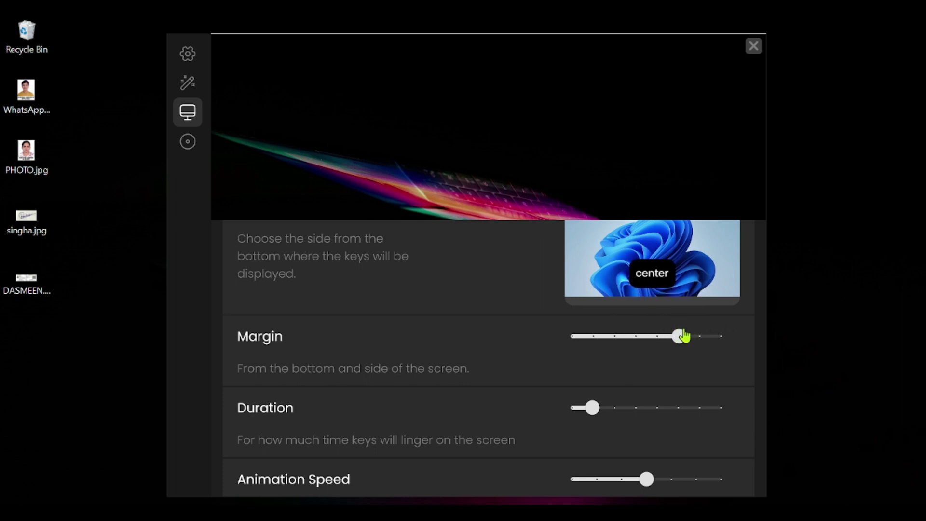
left_click(707, 336)
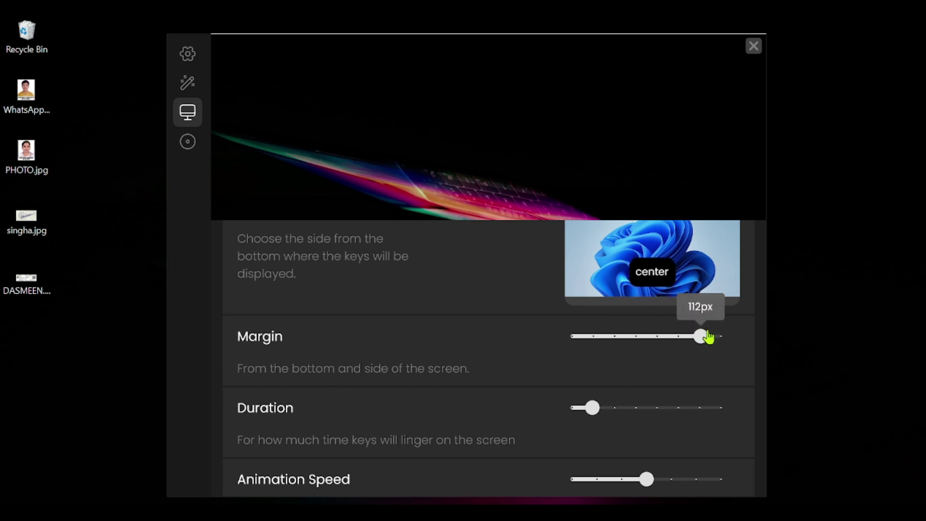
Reduce the visualization's margin from the screen edge, passing 48 px and ending one step above the slider's minimum
left_click(638, 336)
left_click(626, 337)
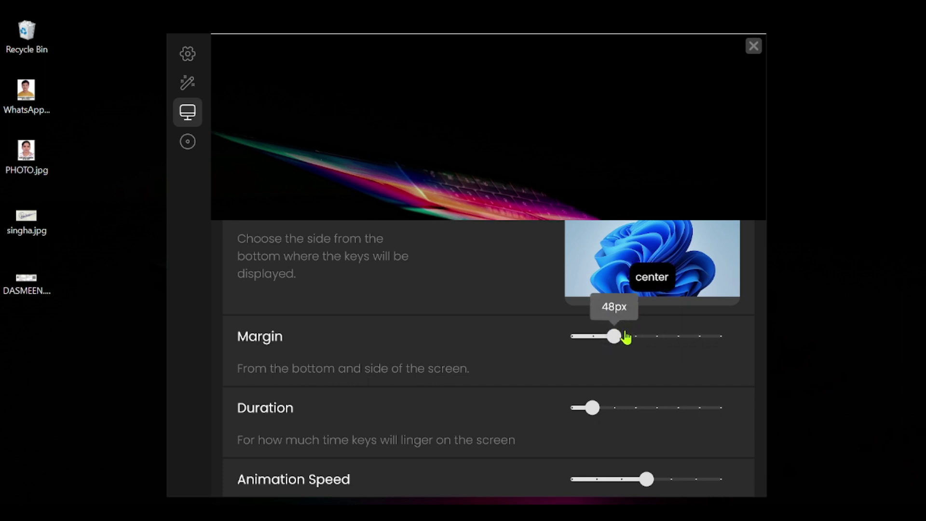
left_click(589, 341)
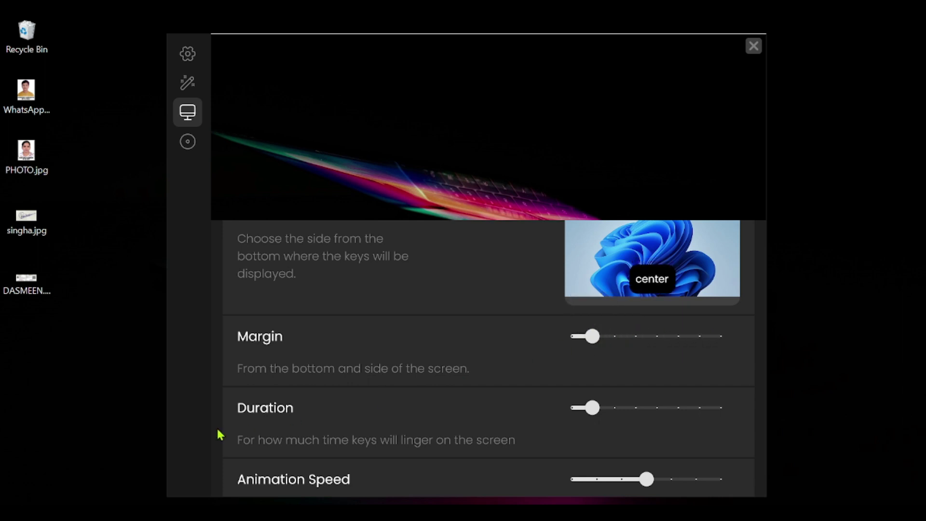
Try a key display duration of 3 s and a longer one, and return Duration to one step above its minimum
left_click(615, 413)
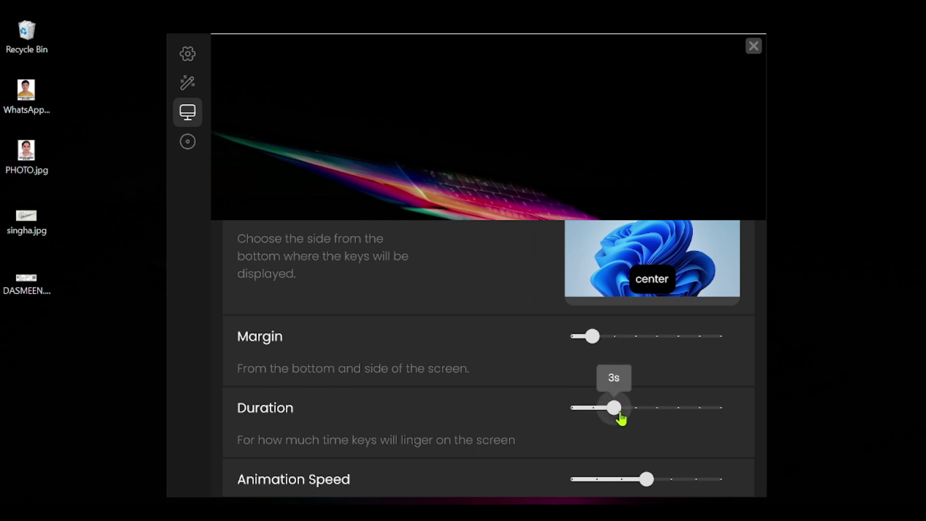
left_click(635, 413)
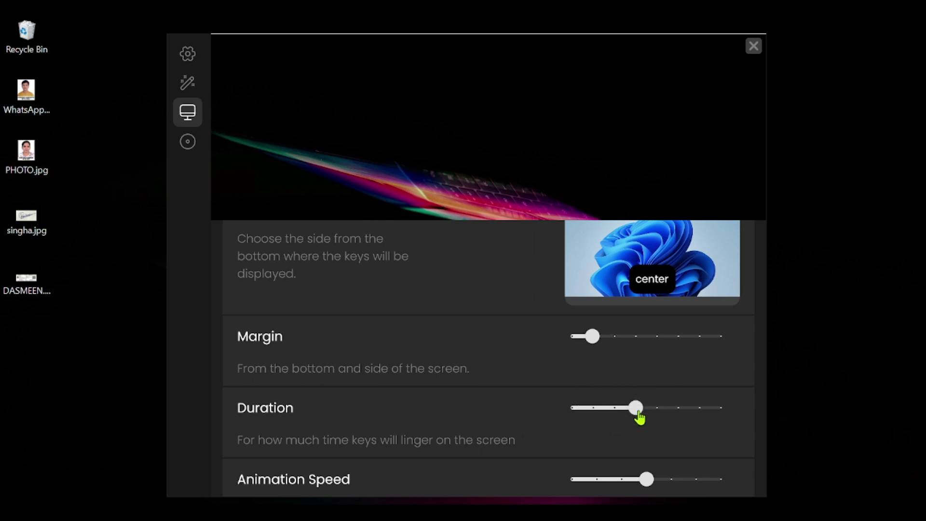
left_click(614, 413)
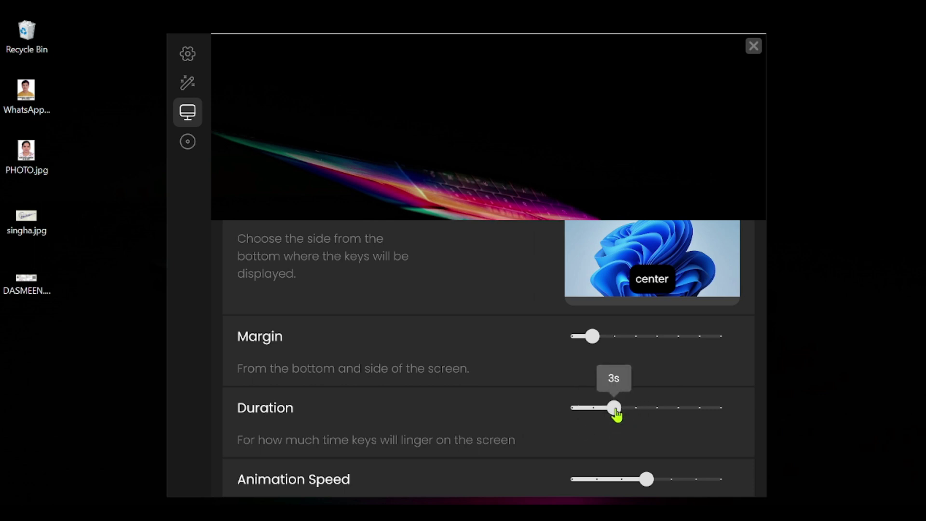
left_click(592, 413)
Try raising the Animation Speed to 700 ms and reduce it to 300 ms
scroll(590, 415, "down", 2)
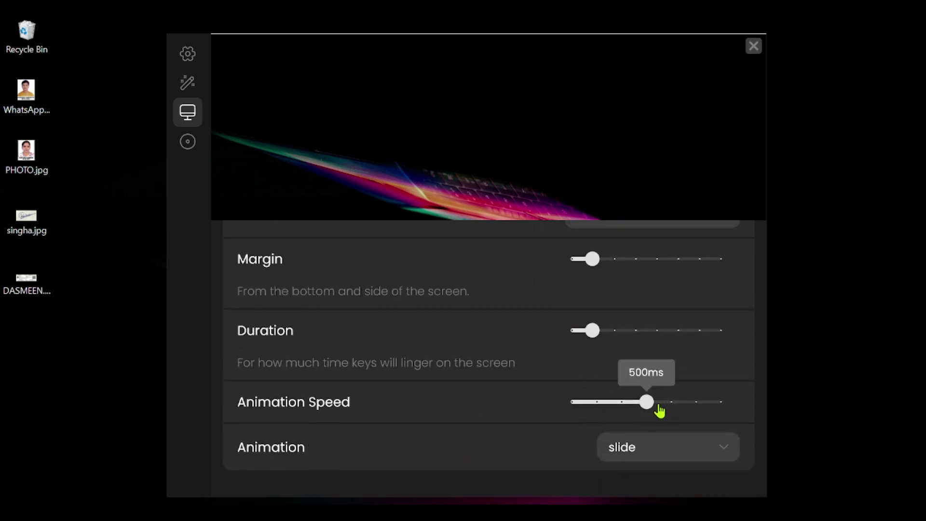
left_click(669, 408)
left_click(701, 403)
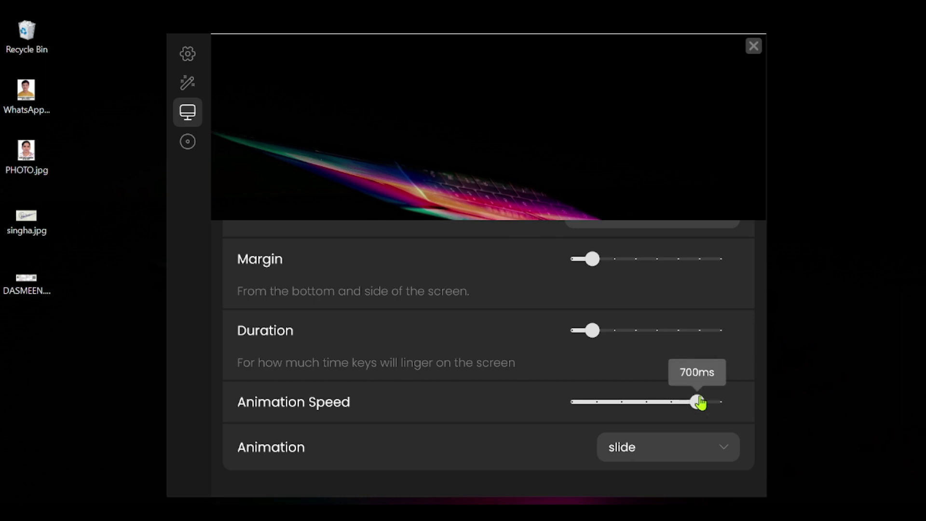
left_click(607, 405)
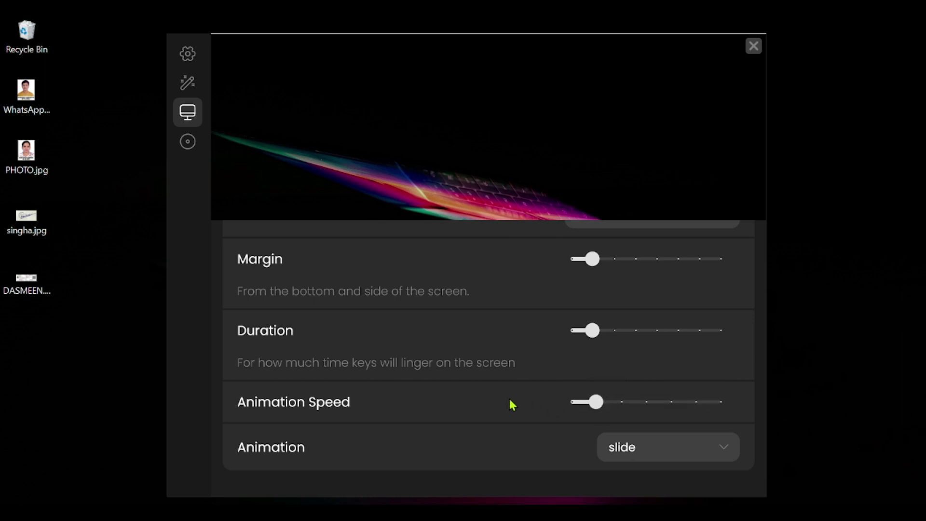
Set the key animation to none and test it with the Ctrl+Shift combination
left_click(611, 446)
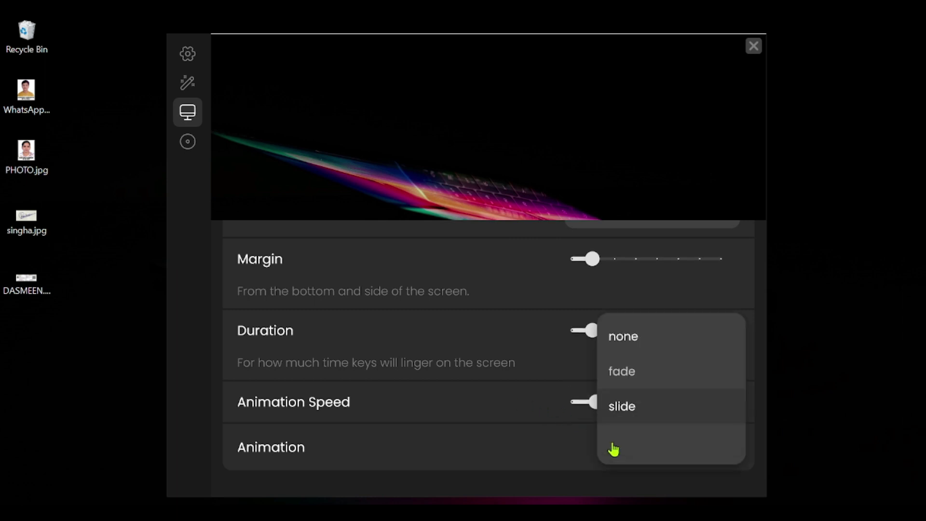
left_click(629, 342)
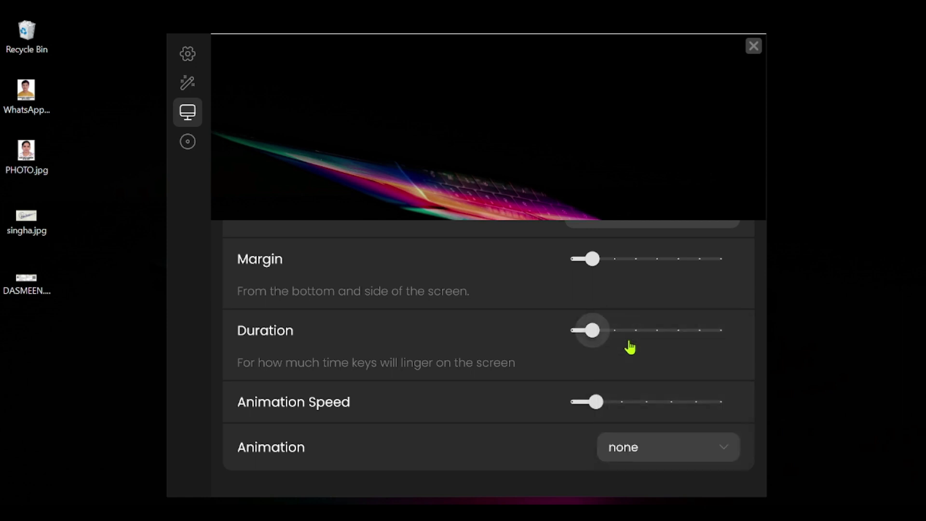
key("ctrl+shift")
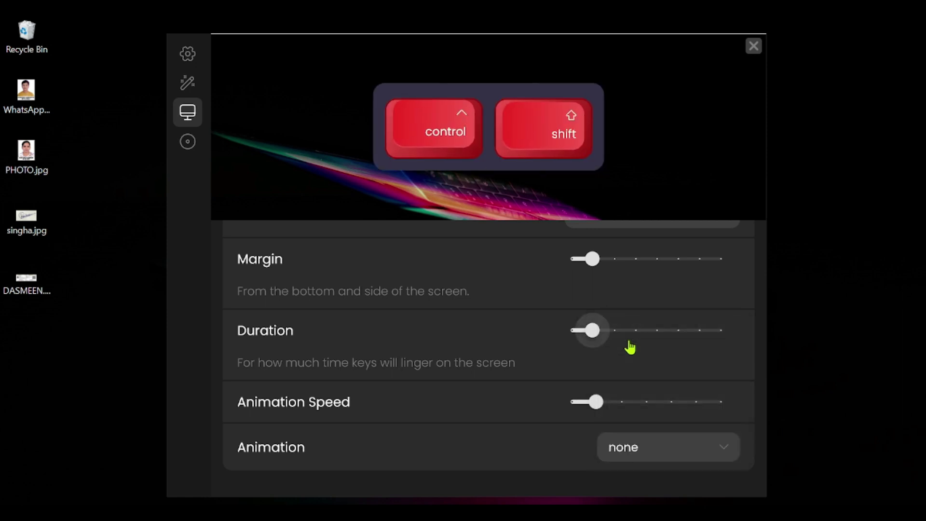
Set the key animation to slide and test it with repeated Ctrl+Shift and Tab keystrokes
left_click(645, 450)
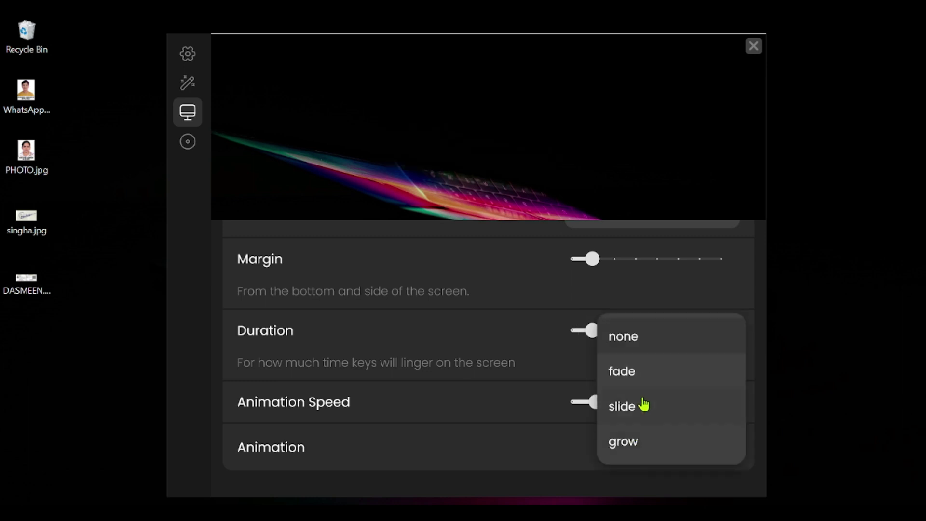
left_click(643, 405)
key("ctrl+shift")
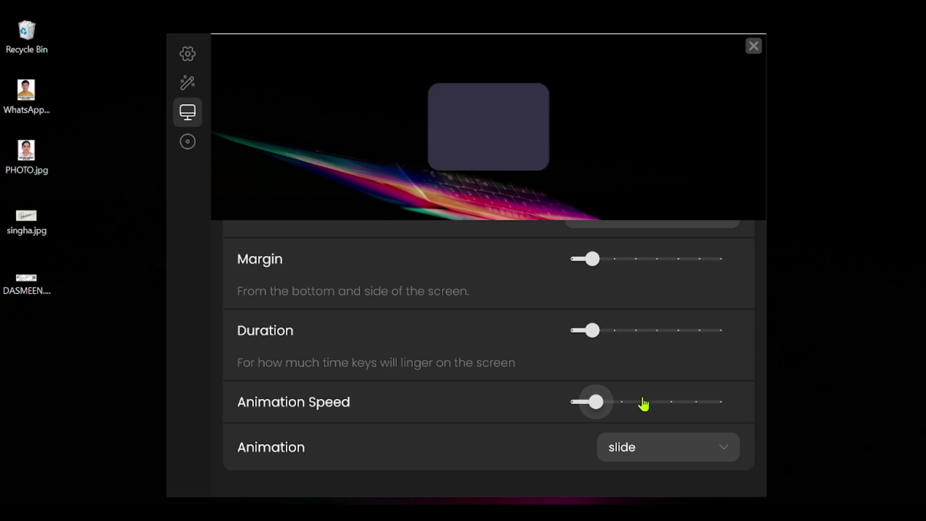
key("ctrl+shift")
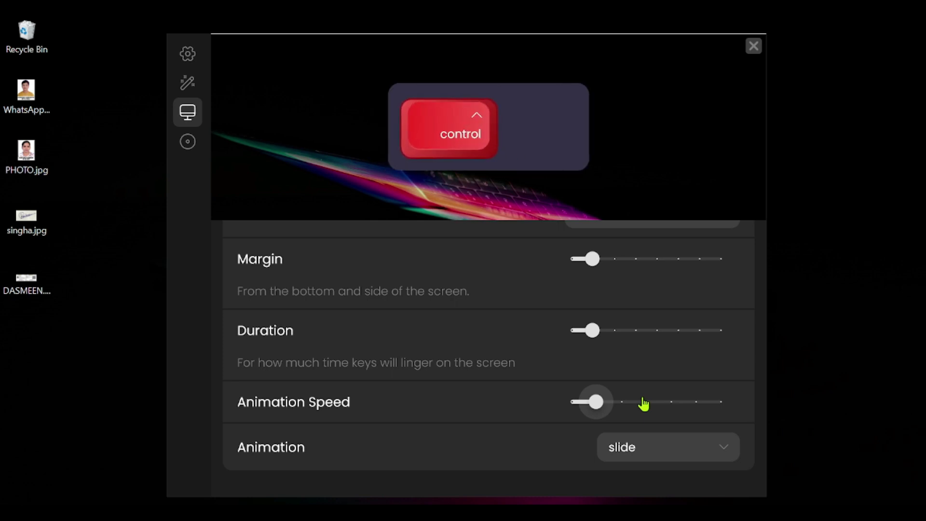
key("ctrl+shift")
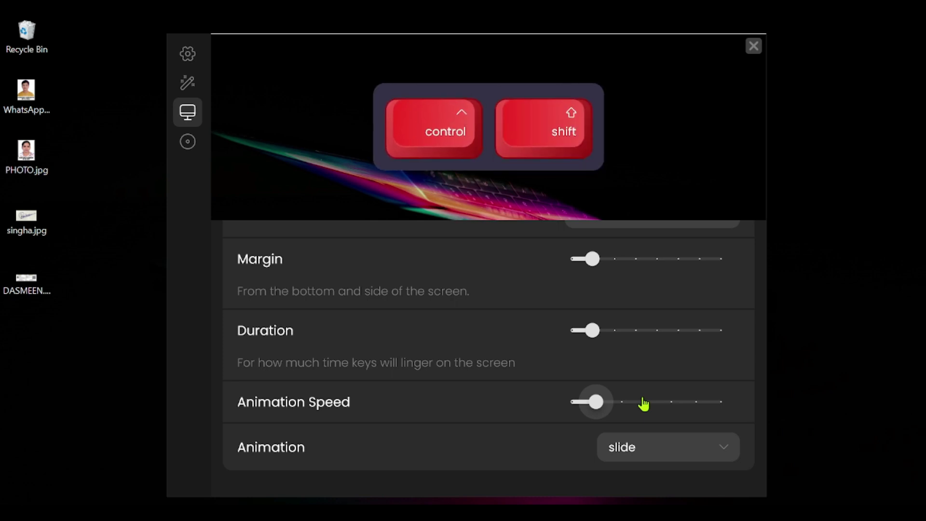
key("Tab")
key("Tab")
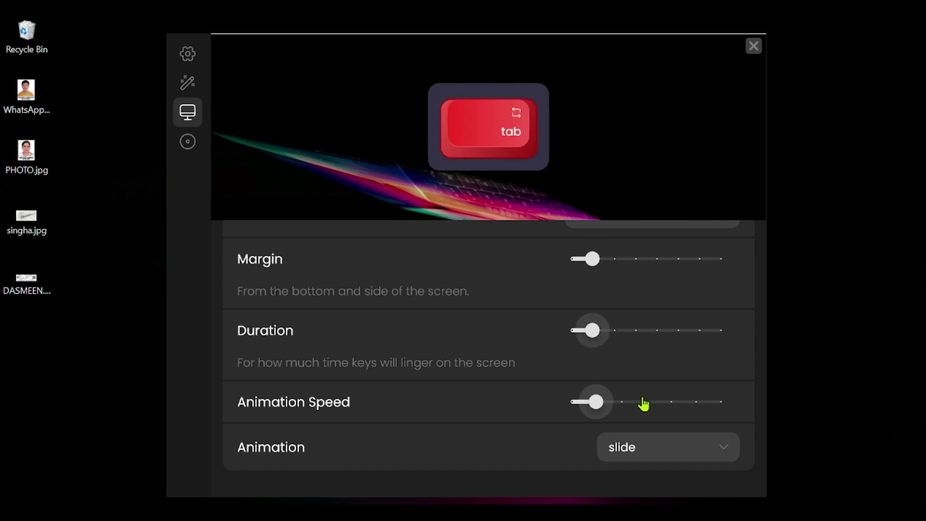
Compare Animation Speed at 200 ms, 300 ms and the maximum, and set it two steps below the maximum
left_click(573, 402)
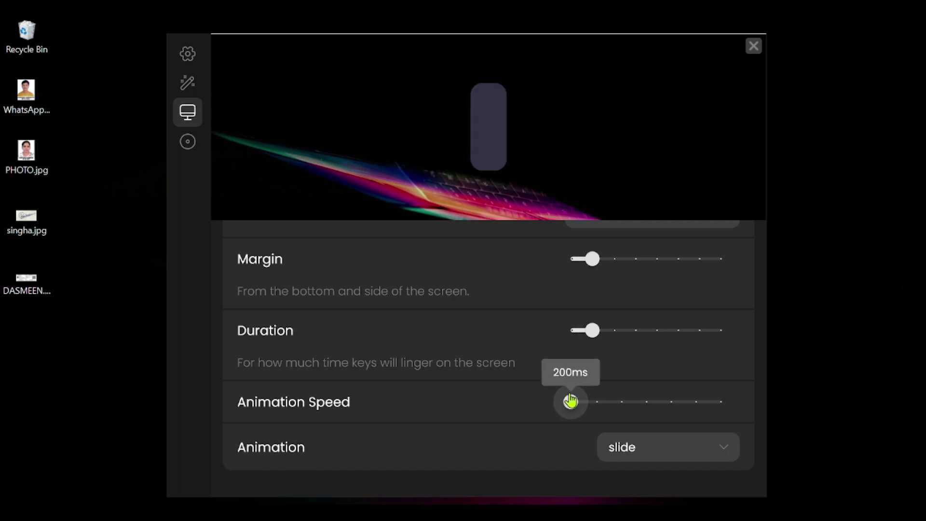
left_click(599, 400)
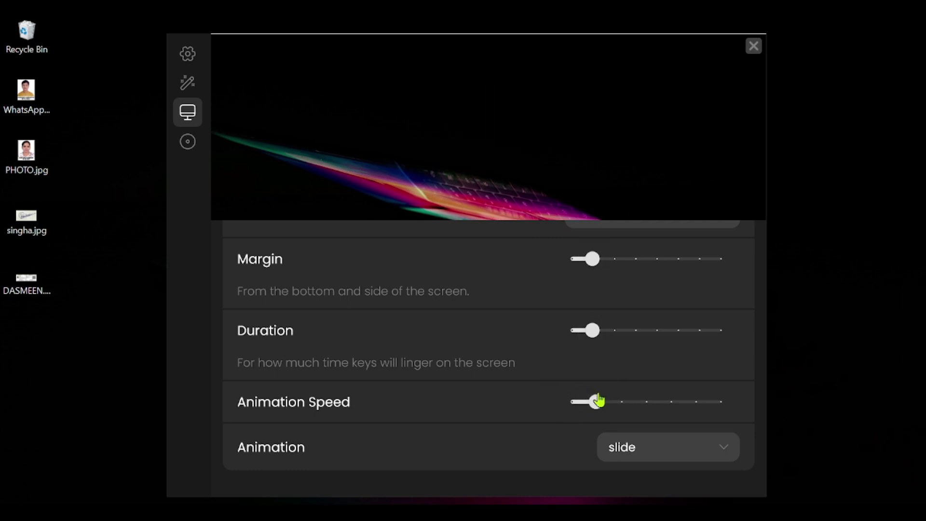
left_click(726, 407)
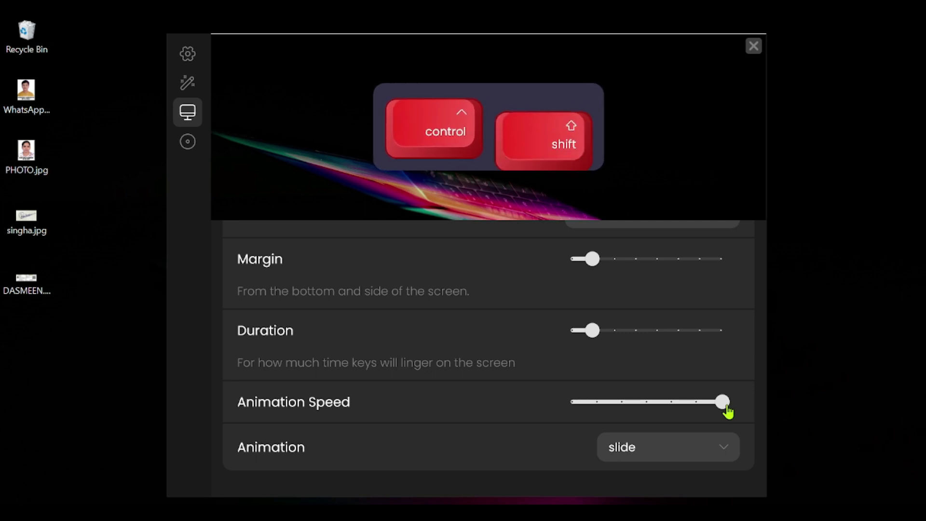
left_click(588, 403)
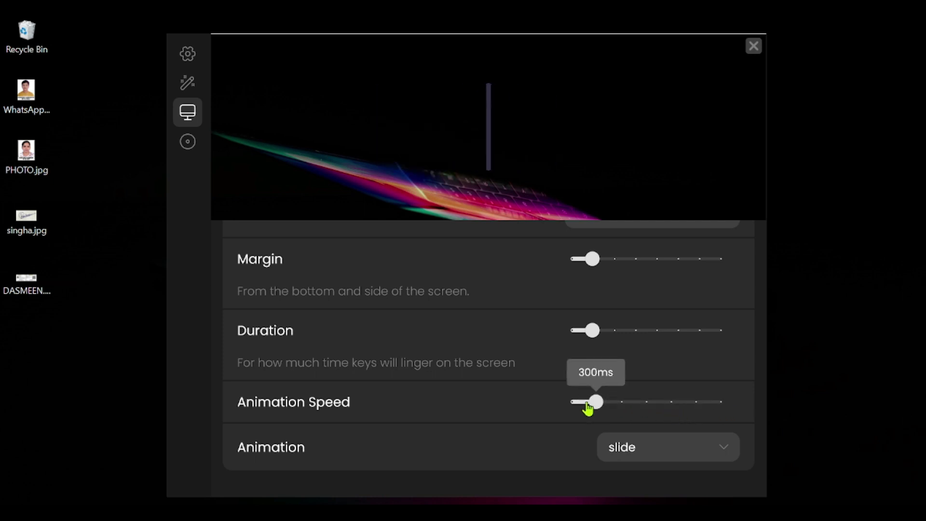
left_click_drag(587, 405, 570, 405)
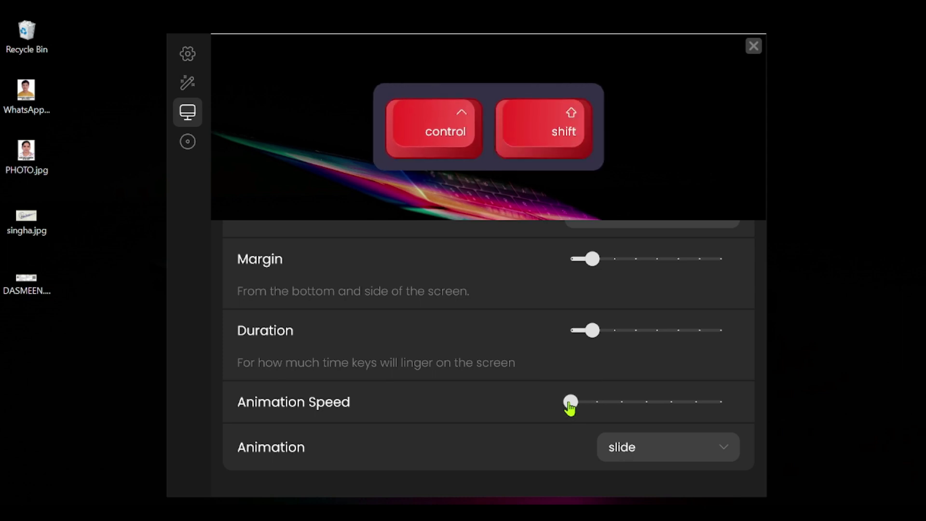
left_click(672, 402)
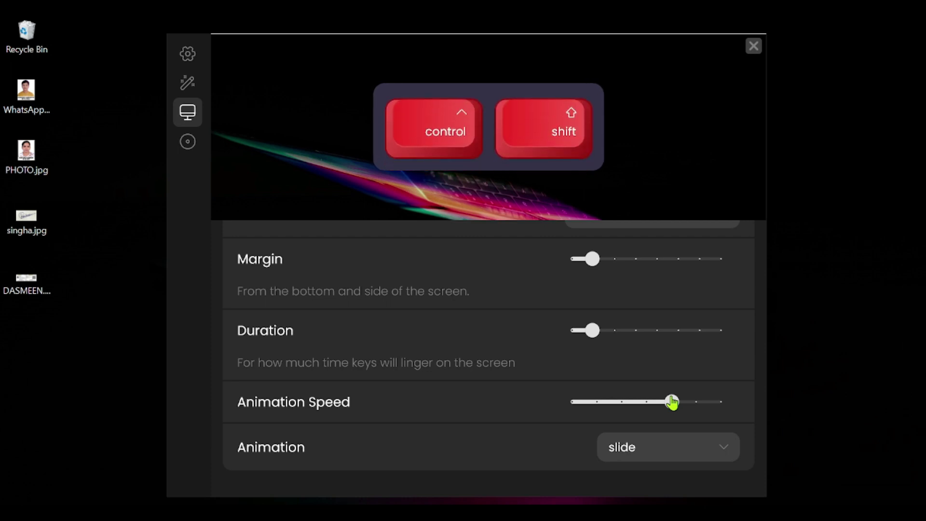
Try a longer key display duration, set Duration to its minimum, and view the About page
left_click(650, 338)
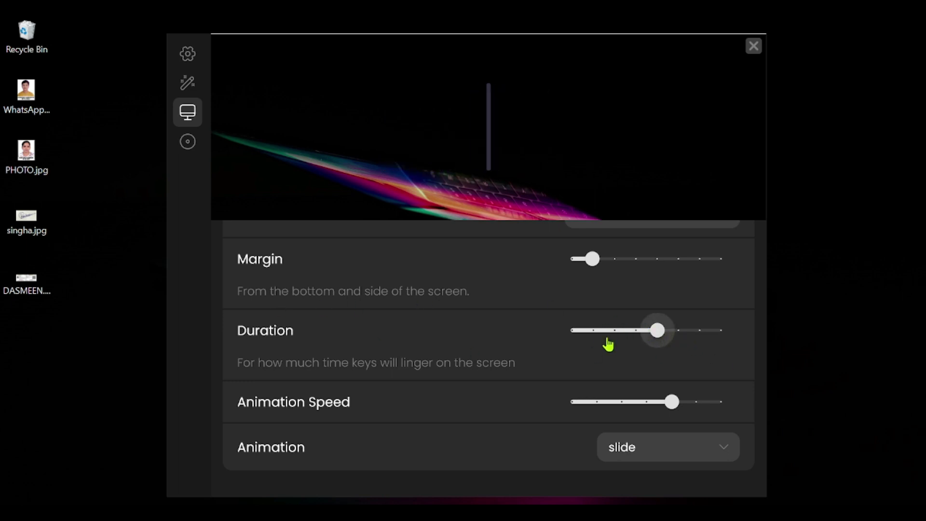
left_click(580, 340)
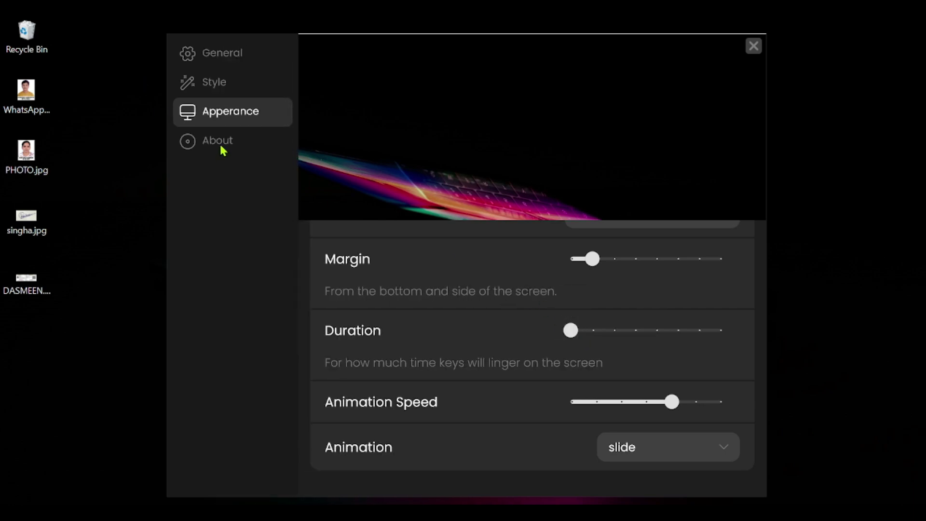
left_click(220, 143)
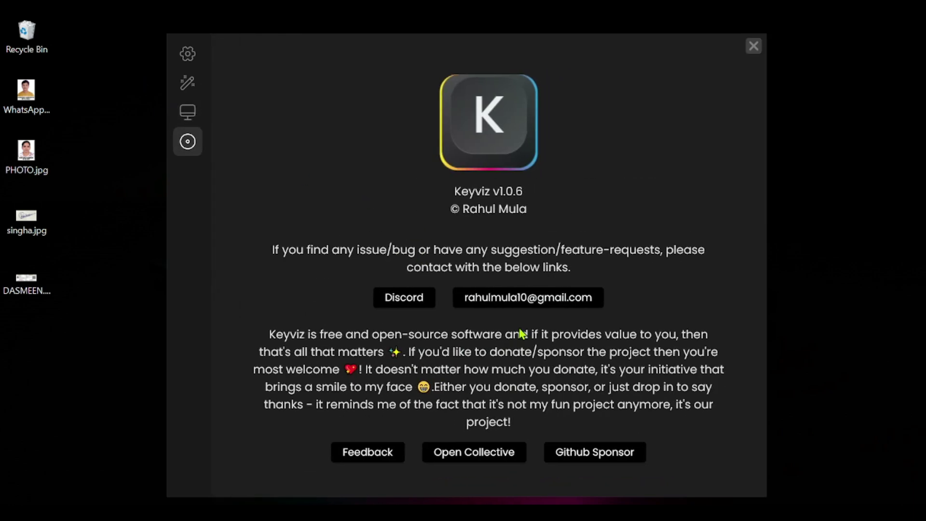
Open the General settings, turn off Hotkey Filter to display all keys, and test it with single letters such as D, V and G
left_click(195, 52)
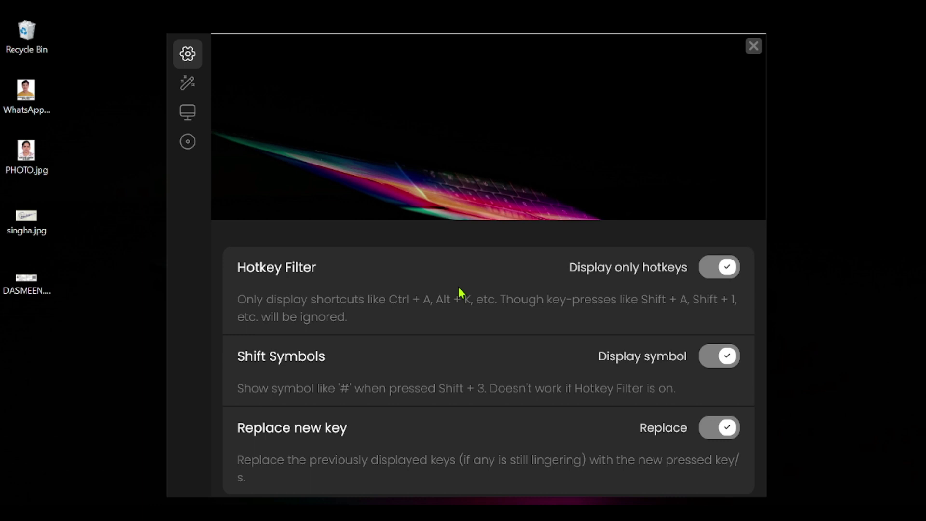
left_click(725, 270)
left_click(725, 272)
left_click(725, 273)
key("d")
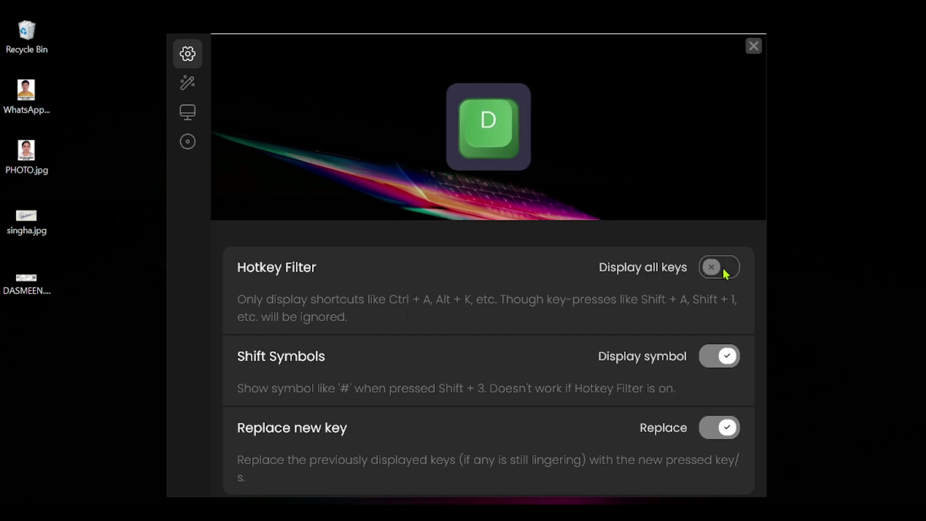
key("v")
key("g")
key("f")
key("d")
key("h")
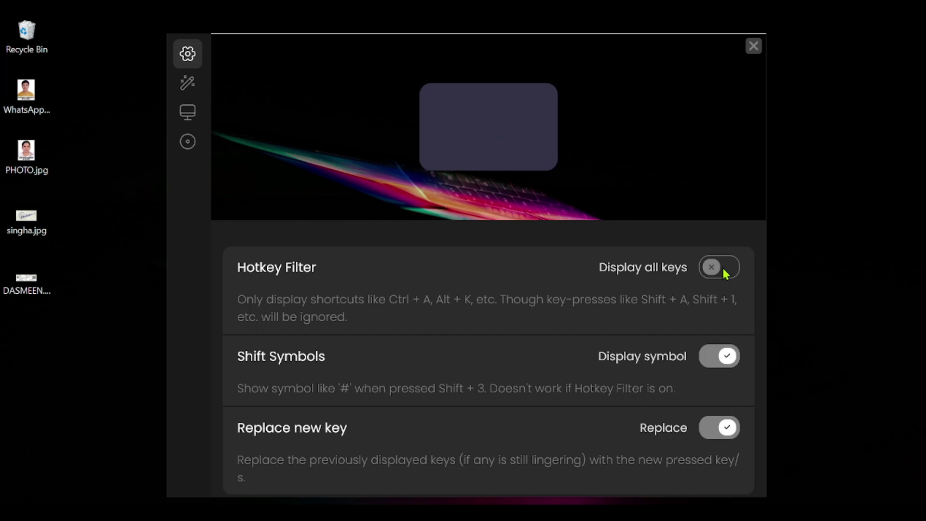
Turn on Hotkey Filter to display only hotkeys and test it with Ctrl and Ctrl+X
left_click(726, 273)
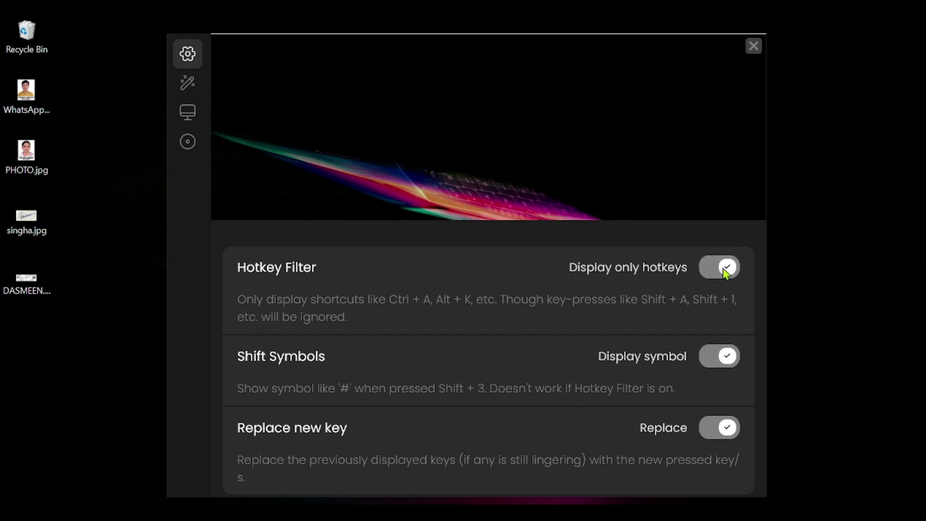
key("ctrl")
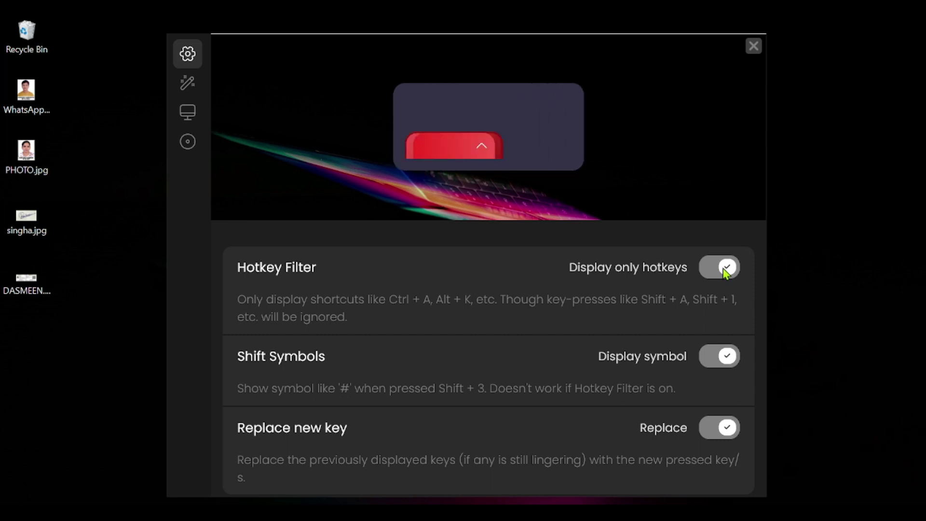
key("ctrl+x")
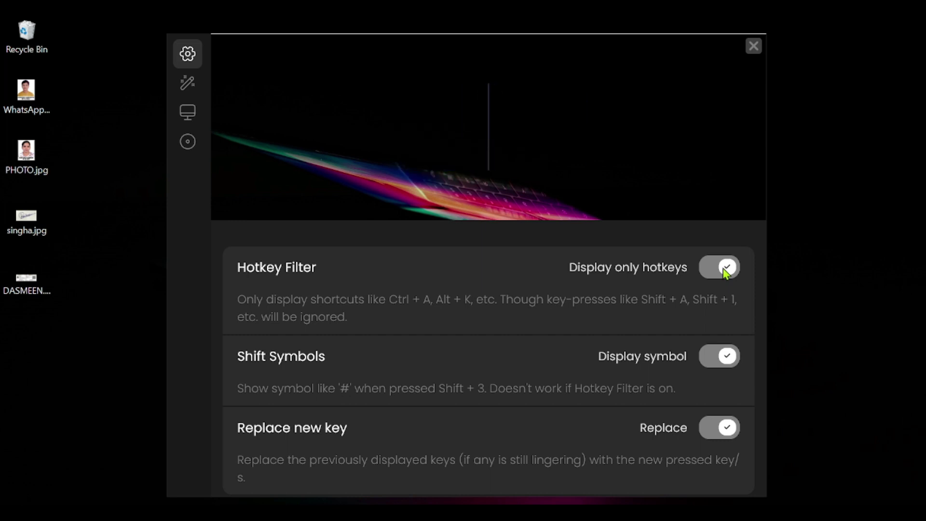
Turn Hotkey Filter off to test Shift+A, and back on to test Ctrl+Z
left_click(726, 273)
key("shift+a")
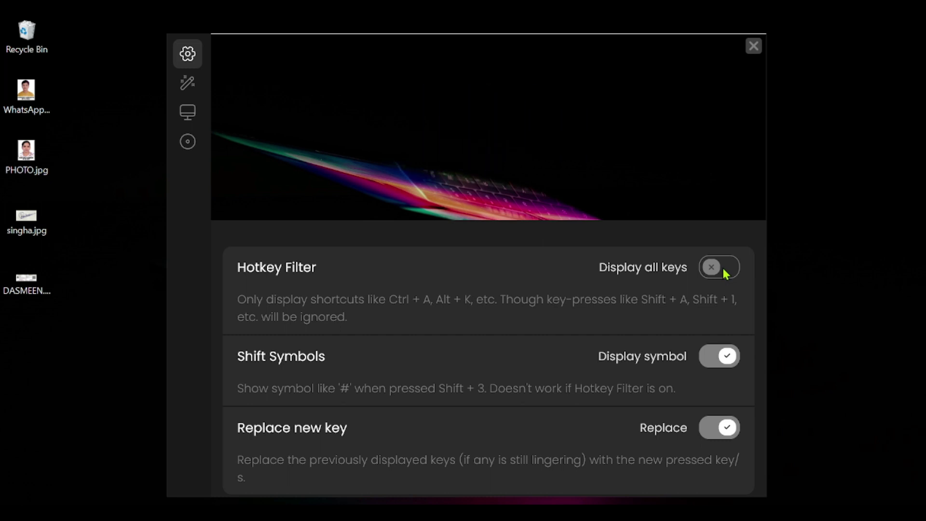
left_click(716, 273)
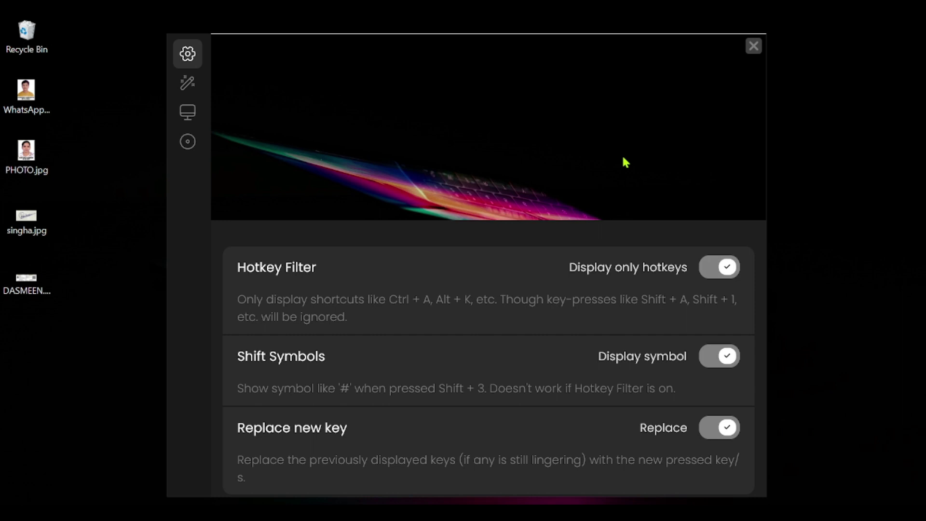
key("ctrl+z")
Set Hotkey Filter to display all keys, test it with J and H, and bring the remaining General settings into view
left_click(714, 268)
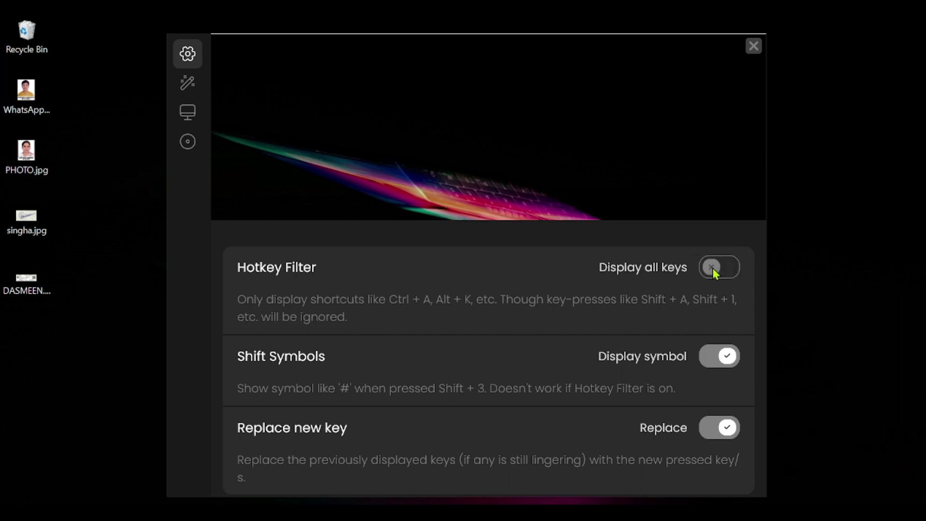
key("j")
key("h")
scroll(713, 267, "down", 2)
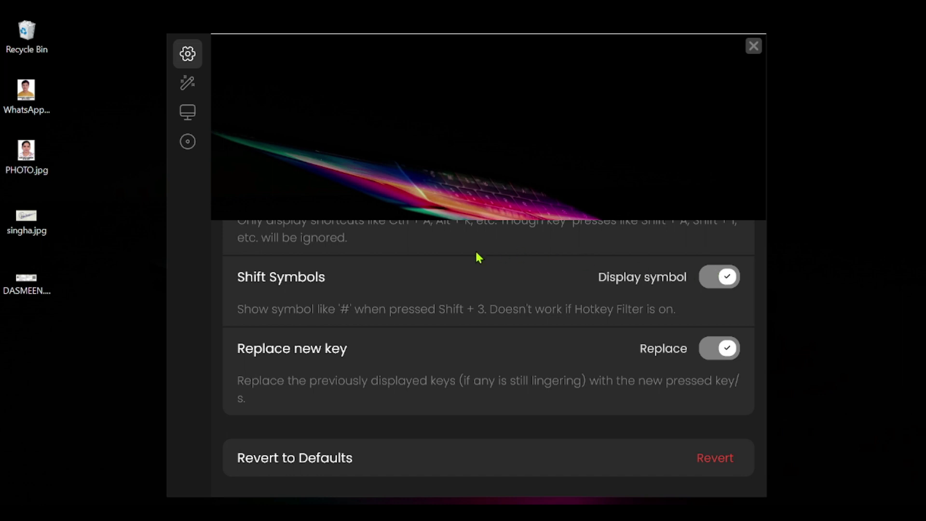
Set Shift Symbols to display the original key and test it with F, H, 3 and Shift+3
left_click(730, 282)
key("f")
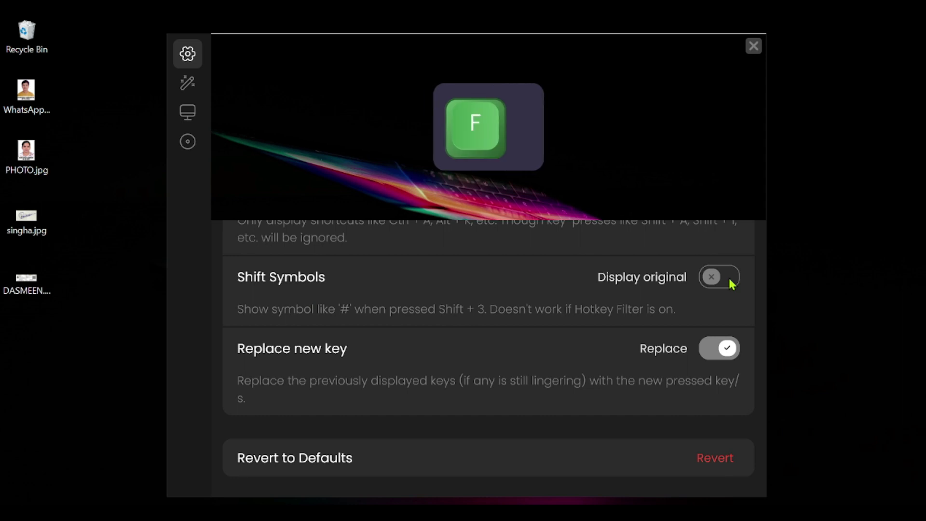
key("h")
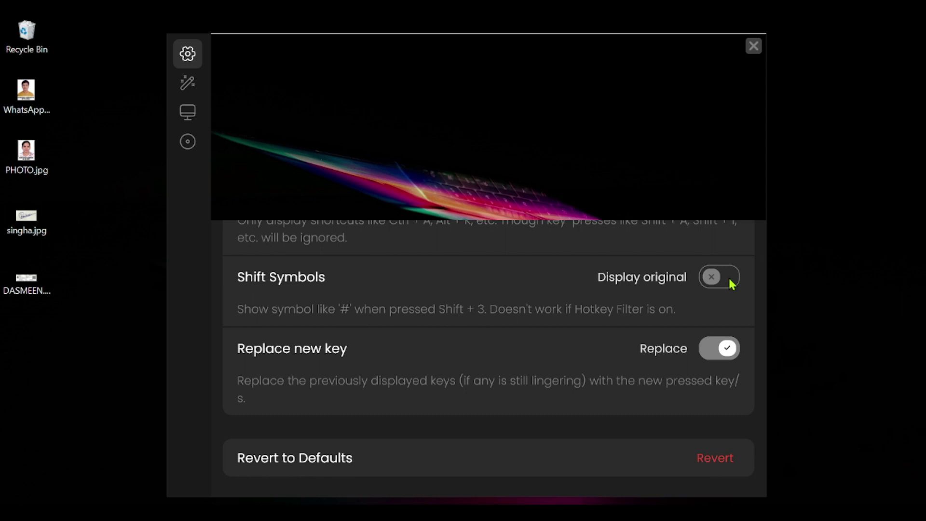
key("shift+3")
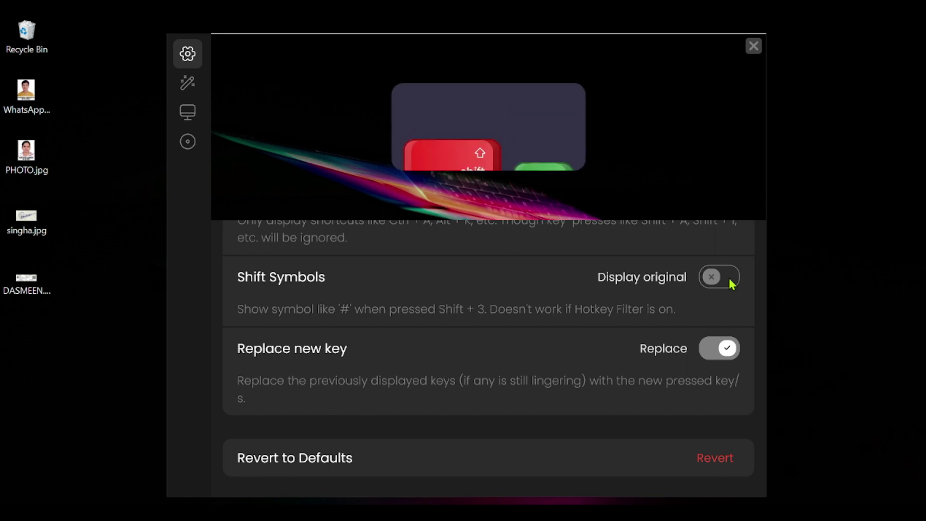
key("3")
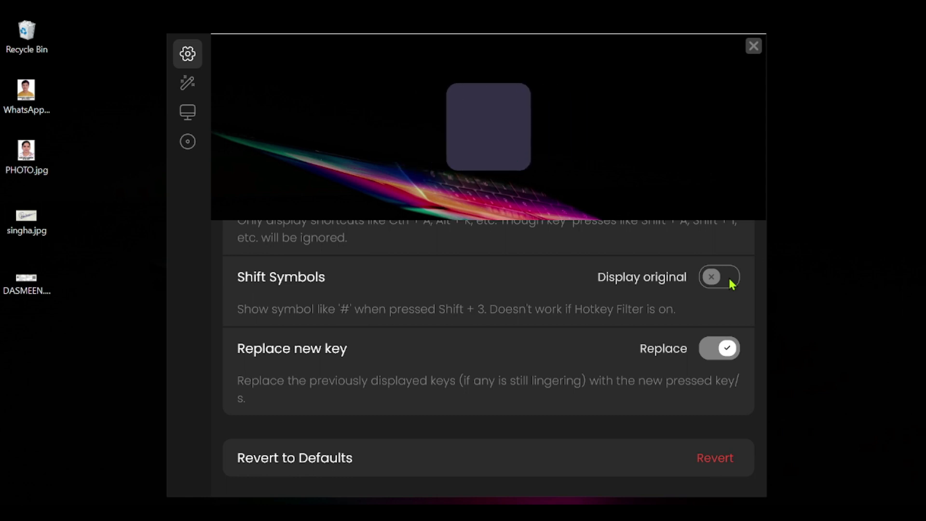
key("shift+3")
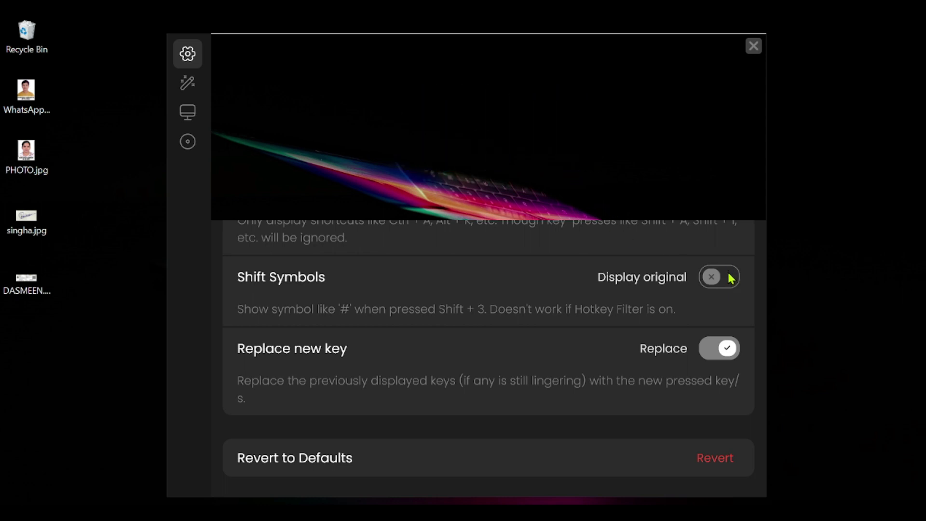
Set Shift Symbols to display the symbol, test it with Shift+3, and toggle the option off and on again
left_click(731, 278)
key("shift+3")
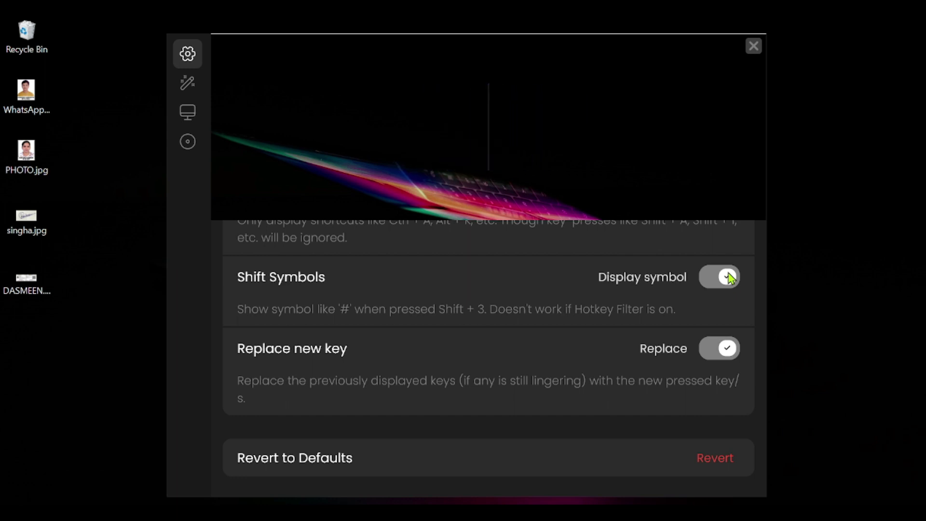
key("shift+3")
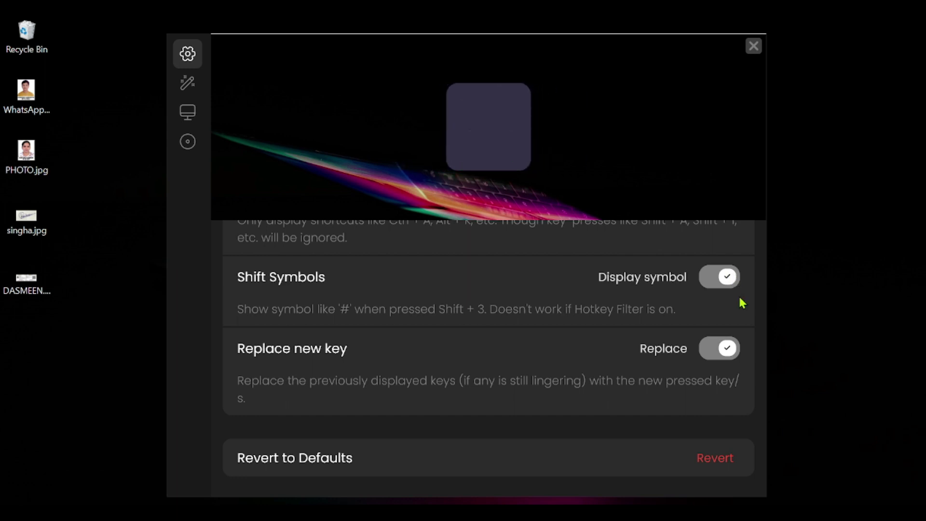
key("shift+3")
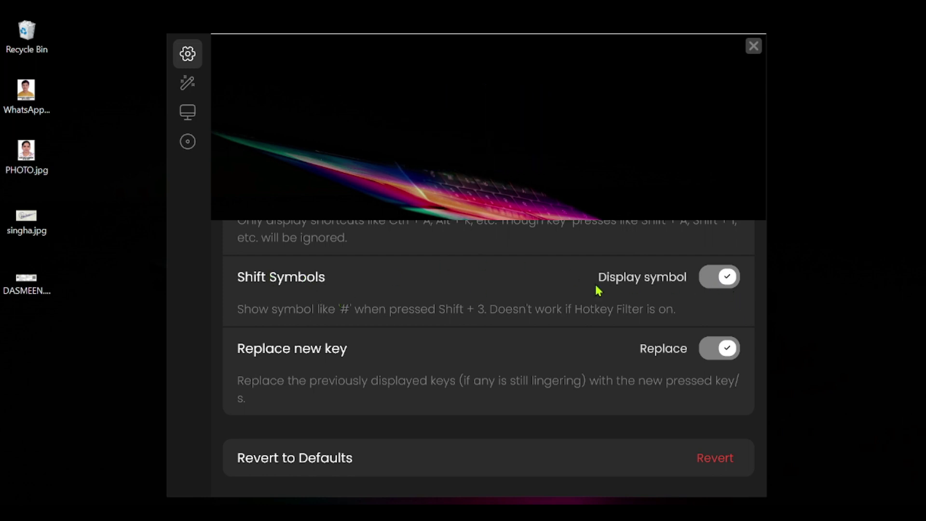
left_click(723, 282)
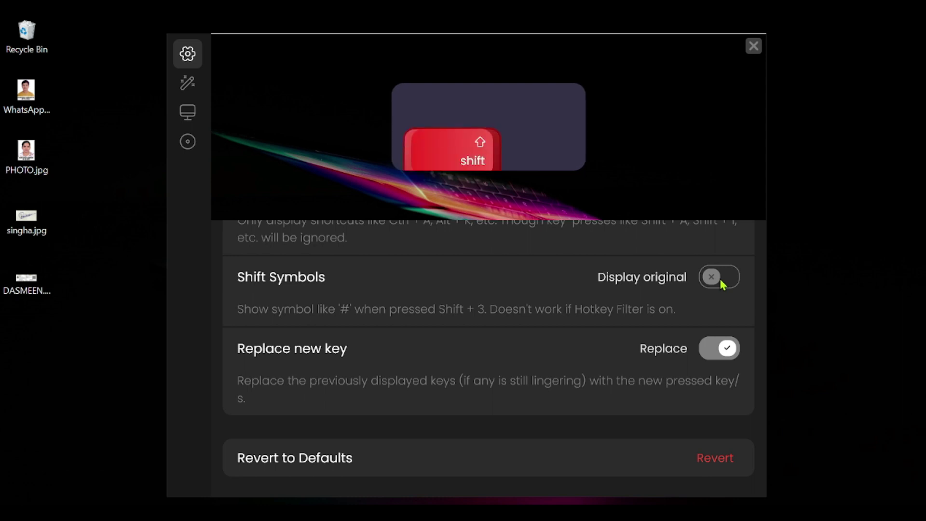
left_click(723, 284)
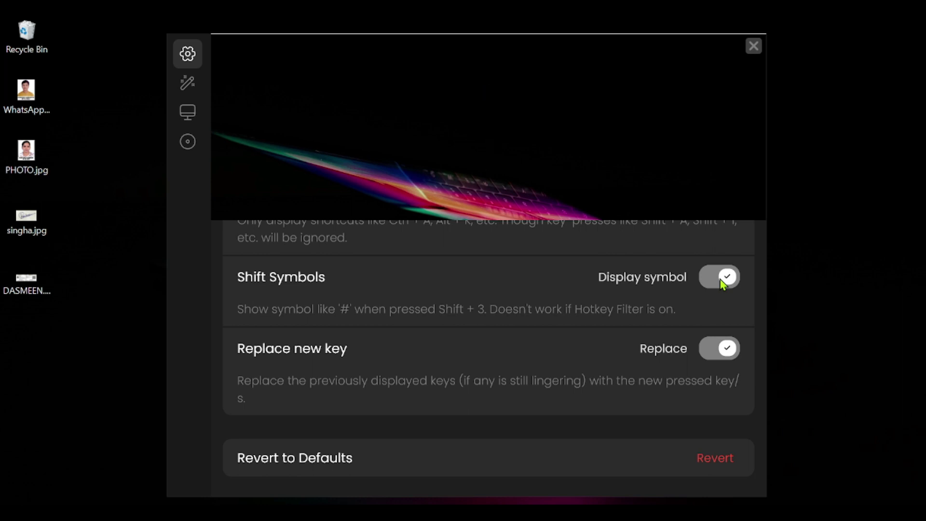
Switch Replace new key to Append and back to Replace
scroll(716, 353, "down", 1)
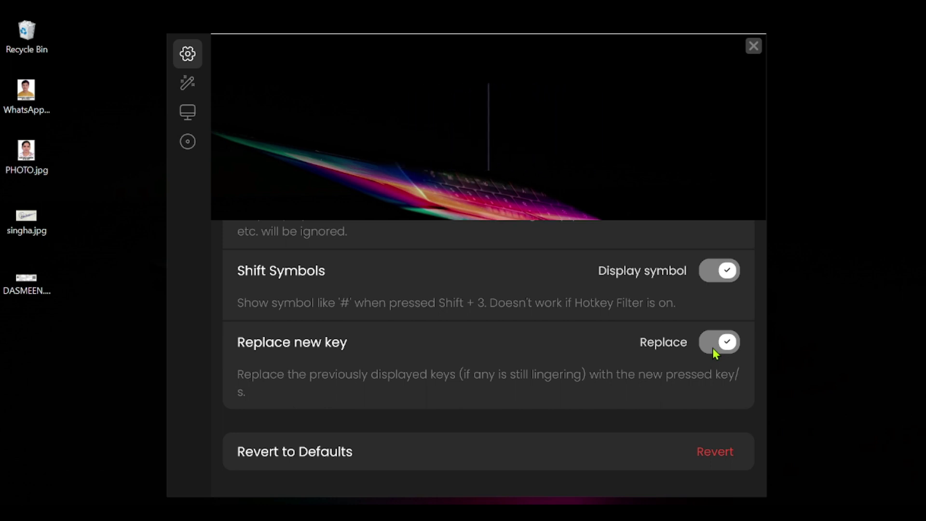
left_click(730, 346)
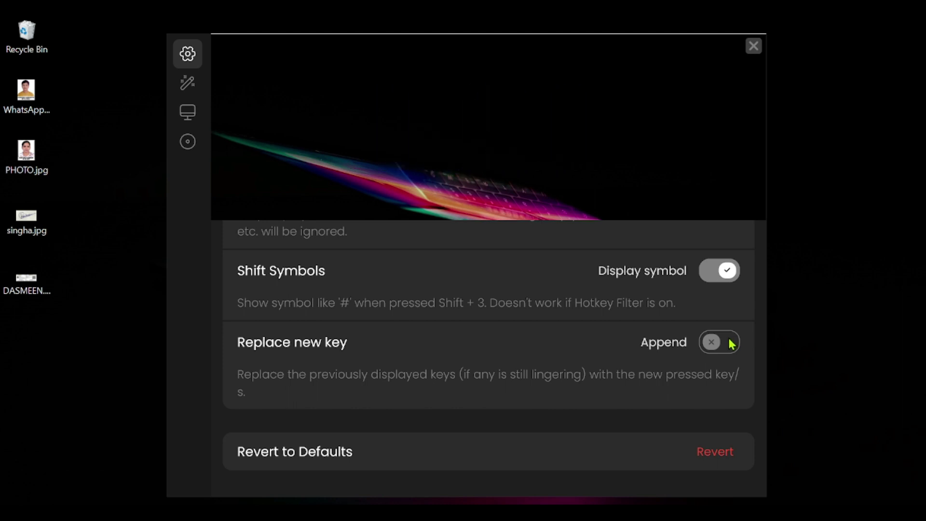
left_click(731, 344)
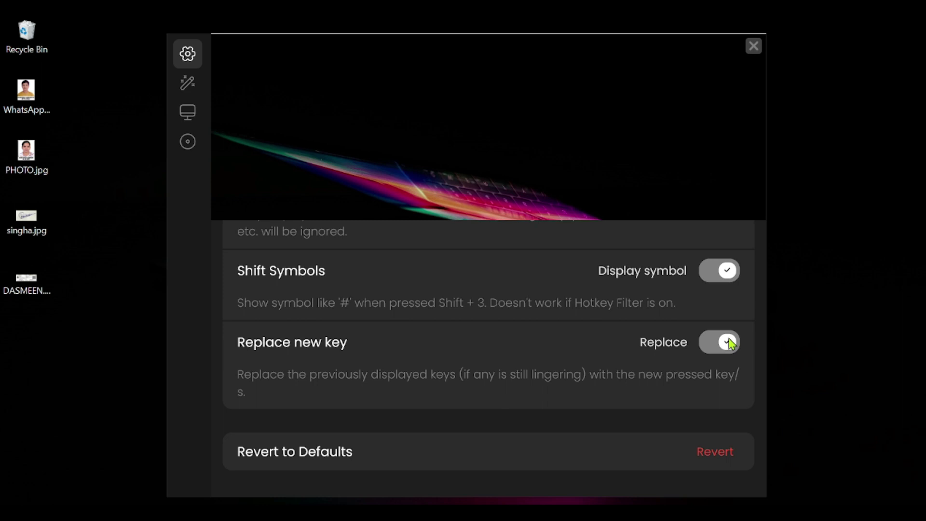
scroll(618, 227, "up", 1)
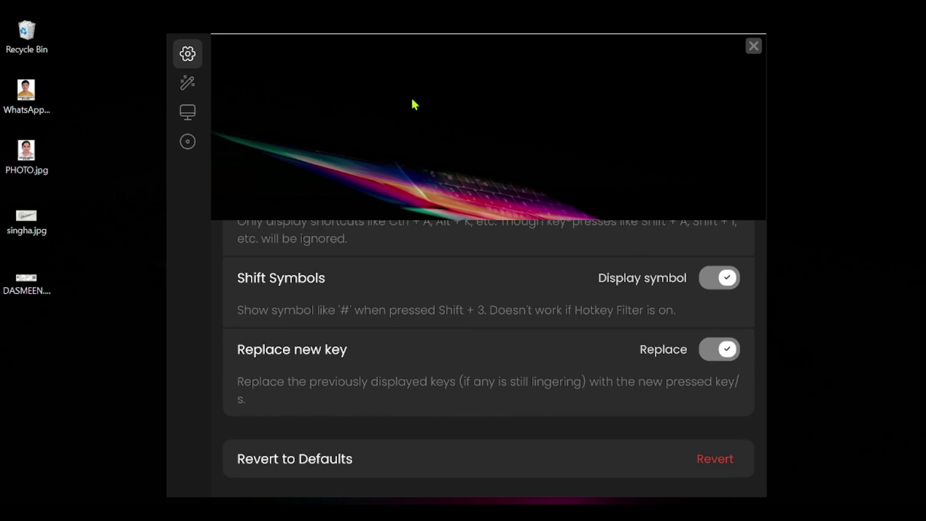
Close the settings window with the changes saved, and test the visualization on the desktop with Space, A, F, K and L
left_click(752, 46)
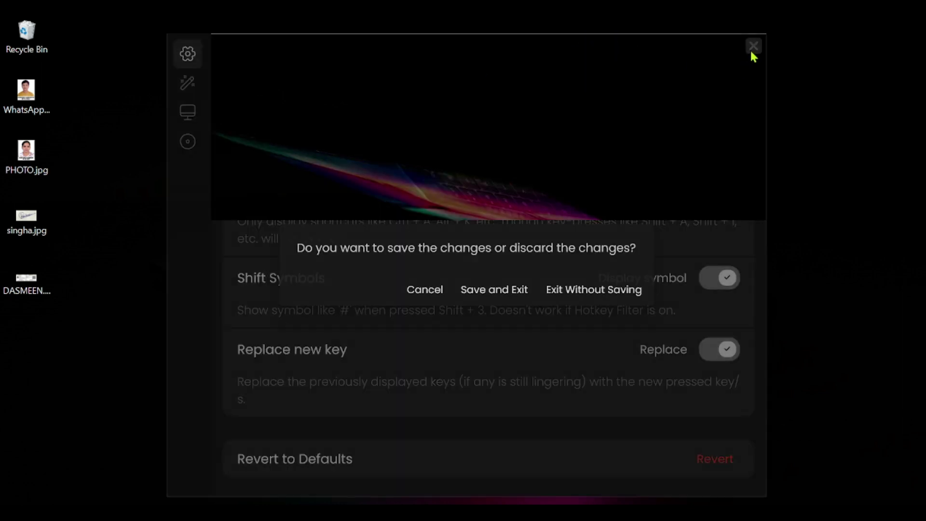
left_click(484, 292)
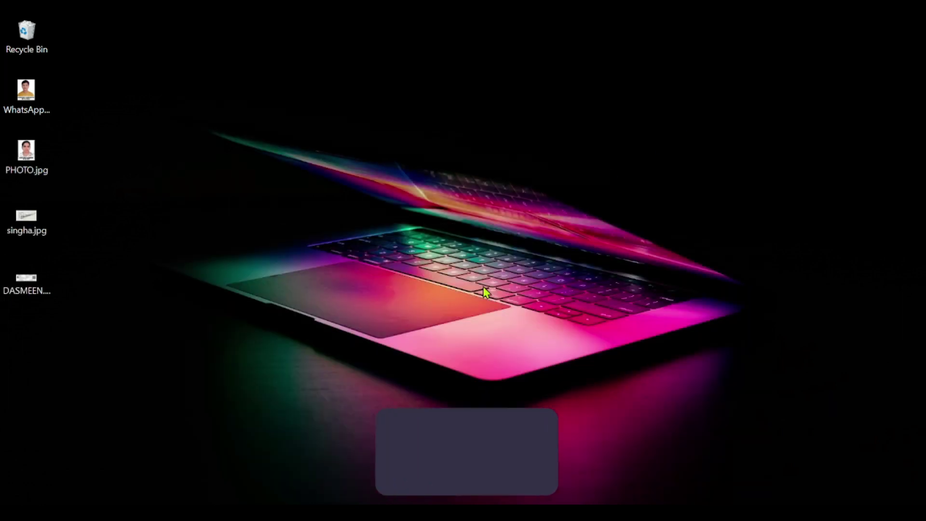
key("space")
key("a")
key("f")
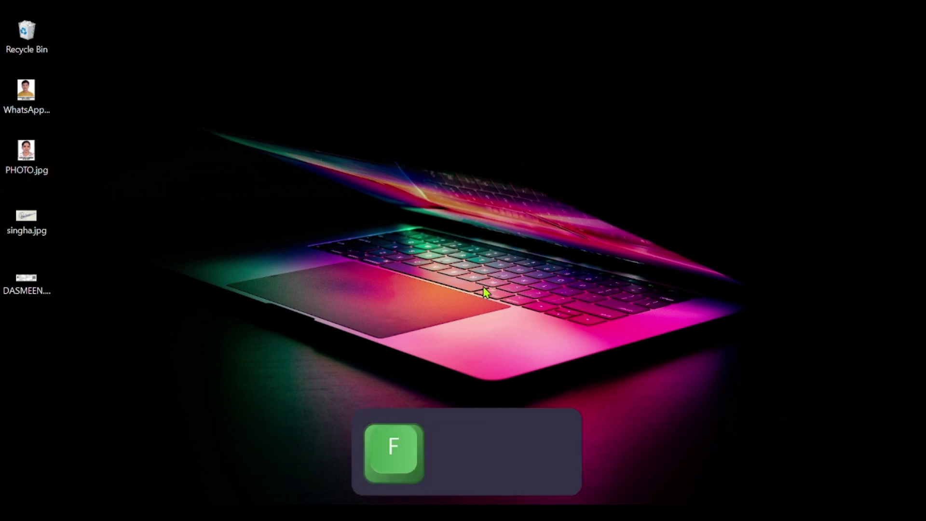
key("k")
key("l")
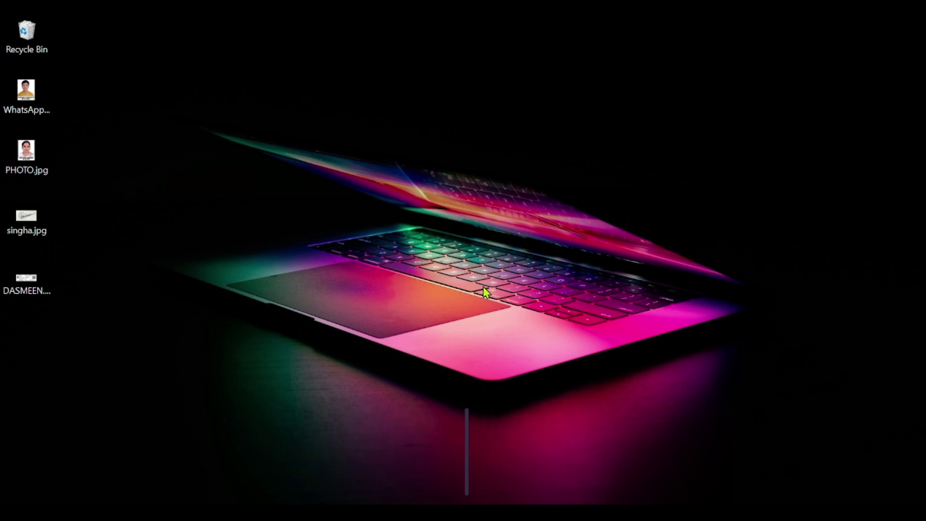